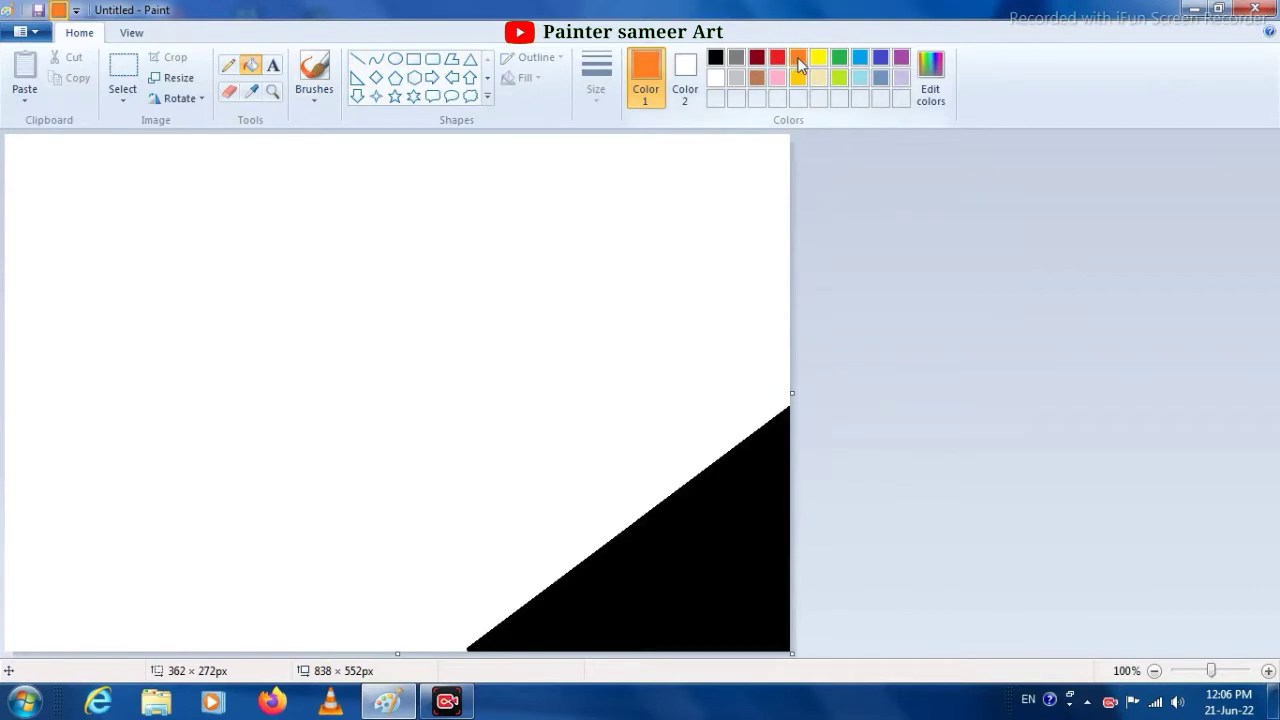
- Draw a gold diagonal line above the black corner and fill the area between them with gold
click(797, 77)
click(357, 59)
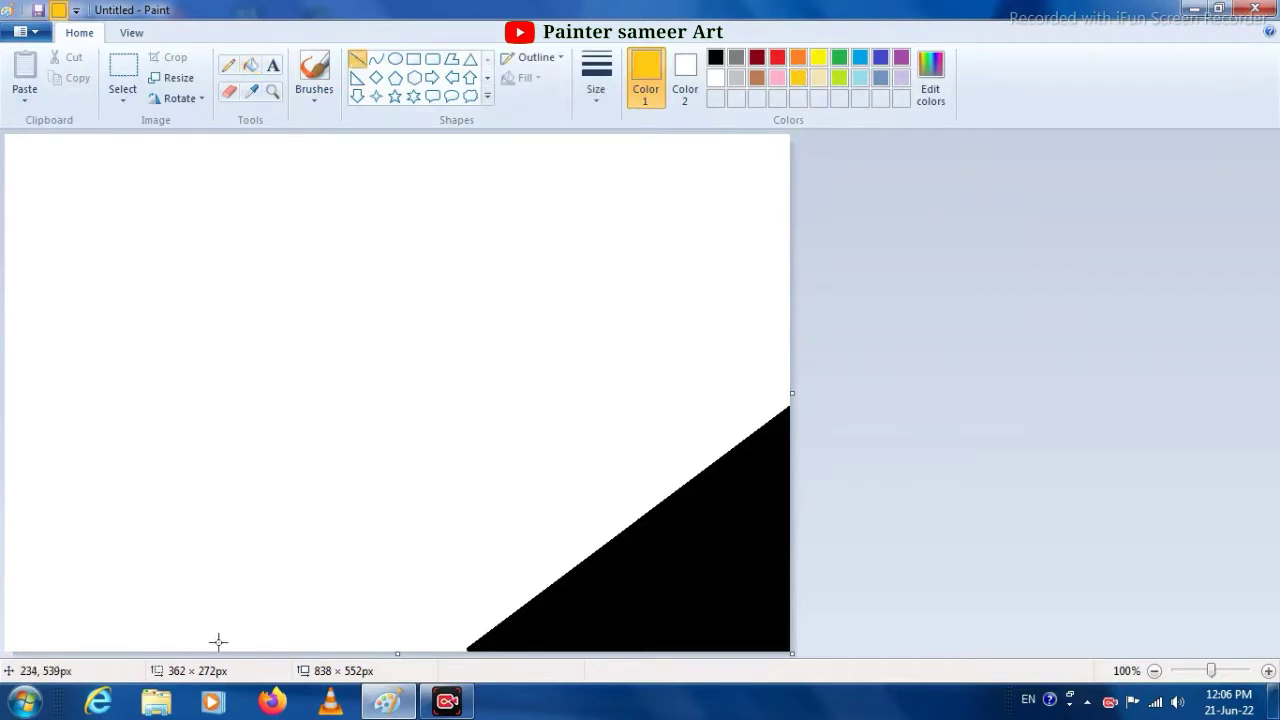
drag(207, 651, 854, 162)
click(251, 65)
click(690, 370)
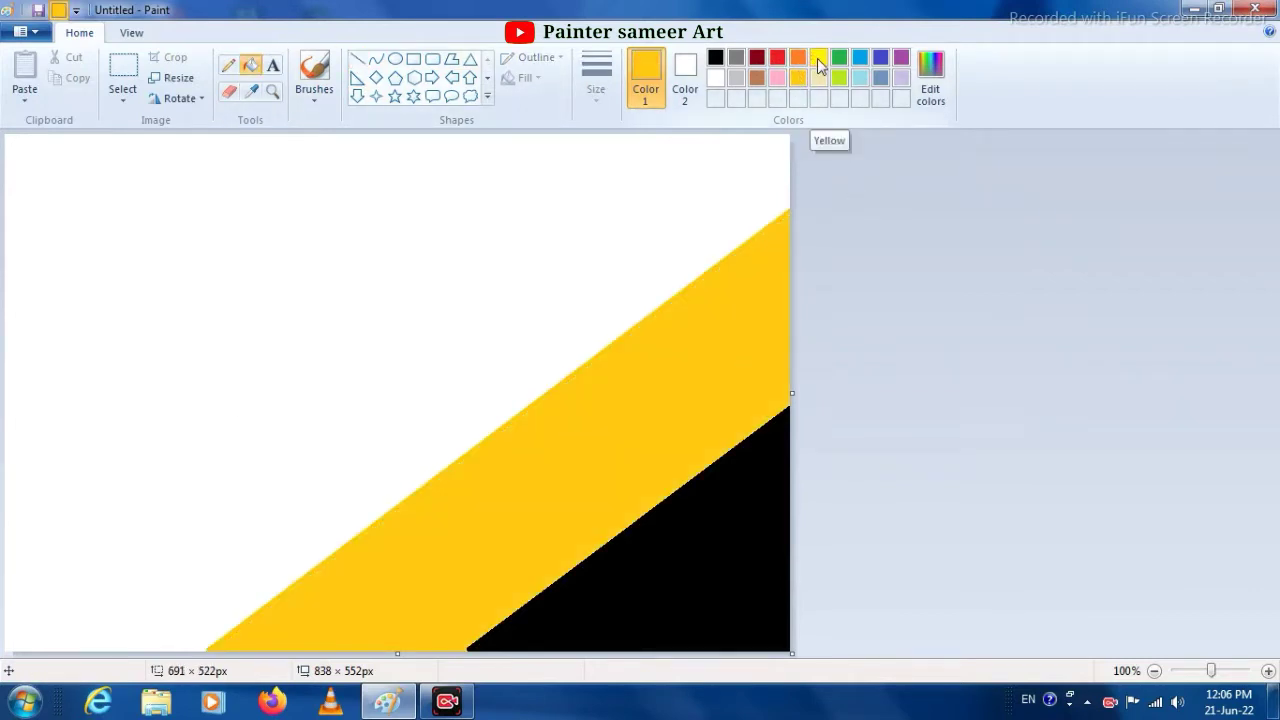
- Draw an orange diagonal line above the gold band, shift it toward the upper-left corner, and fill the enclosed band with orange
click(797, 57)
click(357, 59)
drag(42, 651, 850, 63)
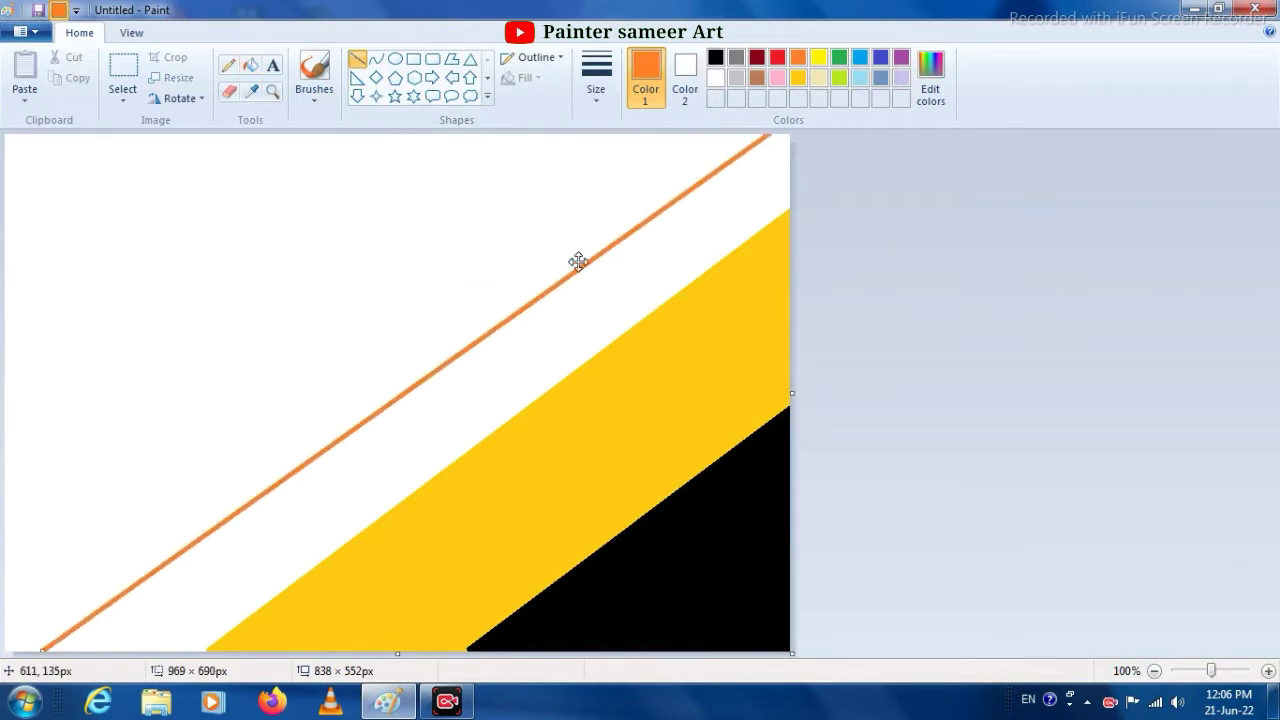
drag(577, 260, 491, 246)
click(251, 65)
click(454, 306)
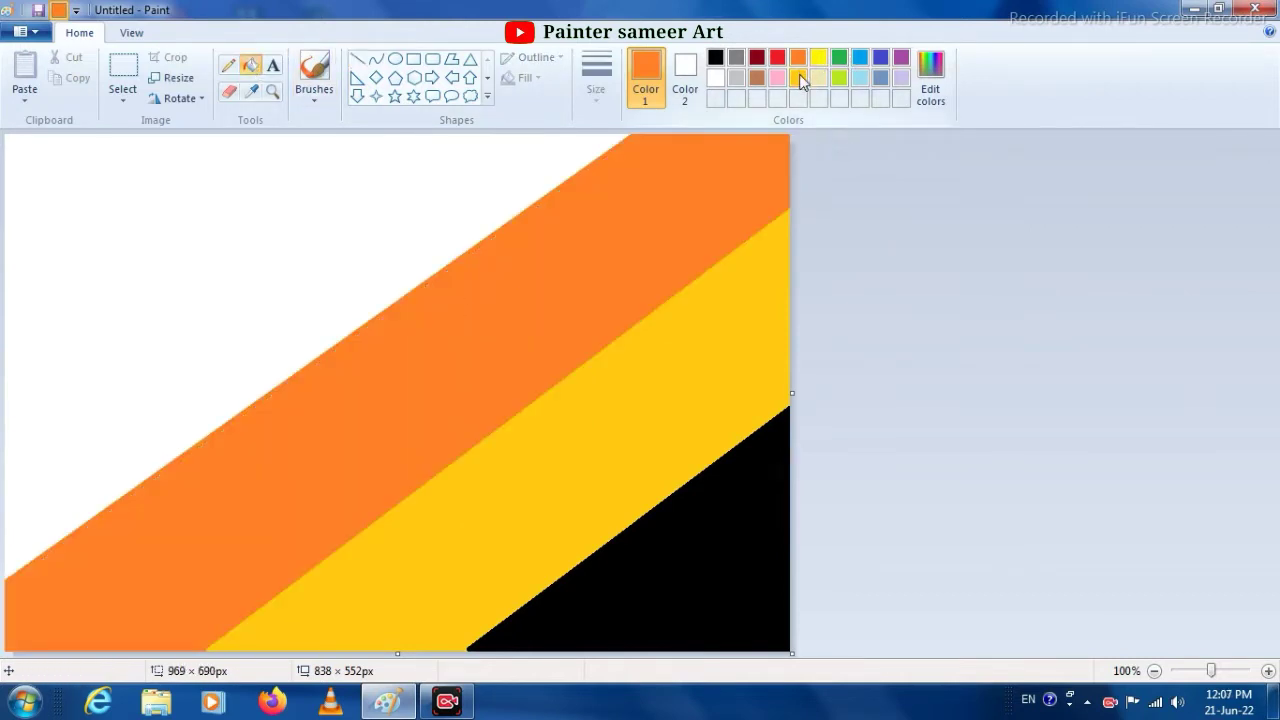
- Add a red diagonal band above the orange one and fill the remaining upper-left corner of the canvas with yellow
click(777, 57)
click(357, 59)
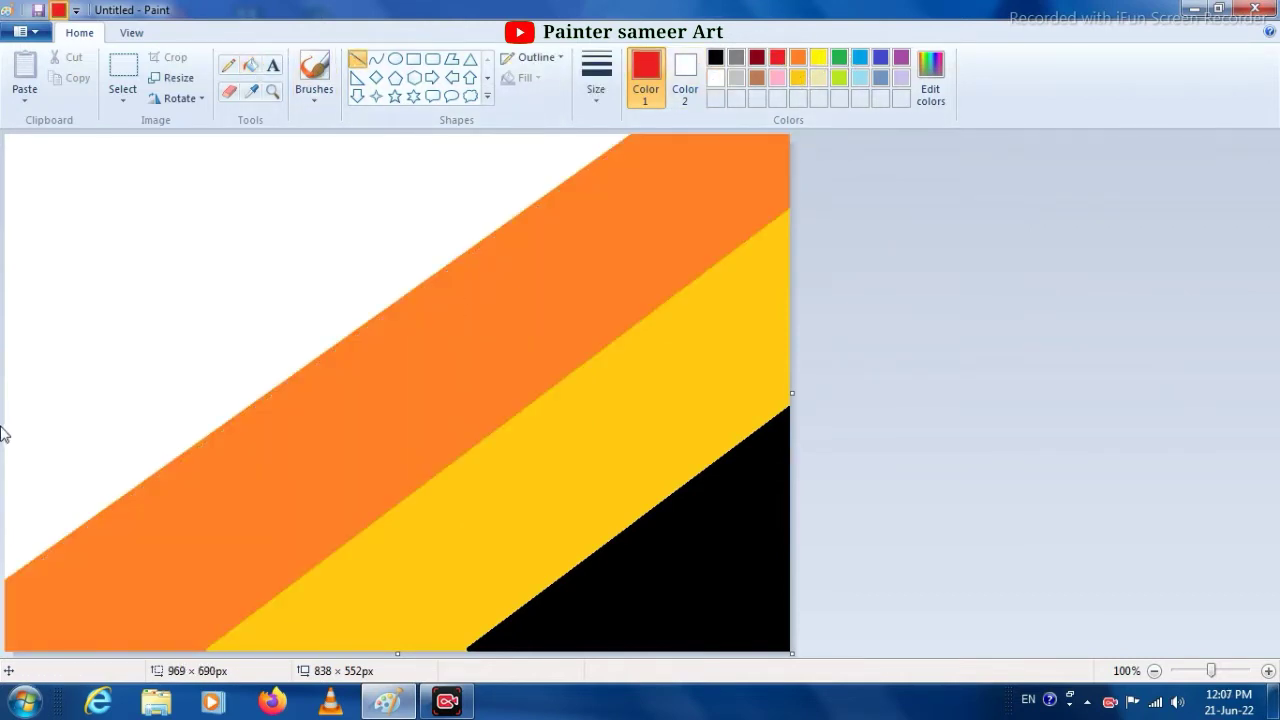
drag(5, 408, 603, 5)
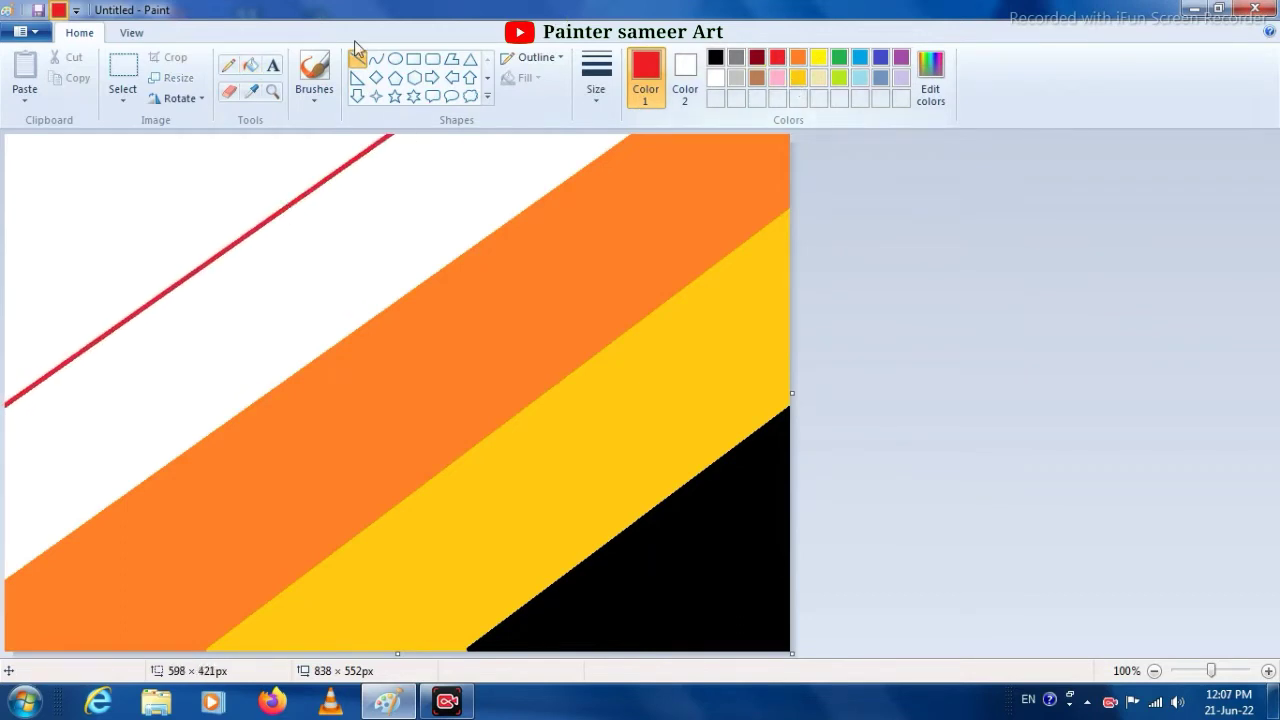
click(251, 65)
click(255, 300)
click(818, 57)
click(237, 169)
- Resize the image horizontally to 1 pixel without maintaining the aspect ratio
click(172, 77)
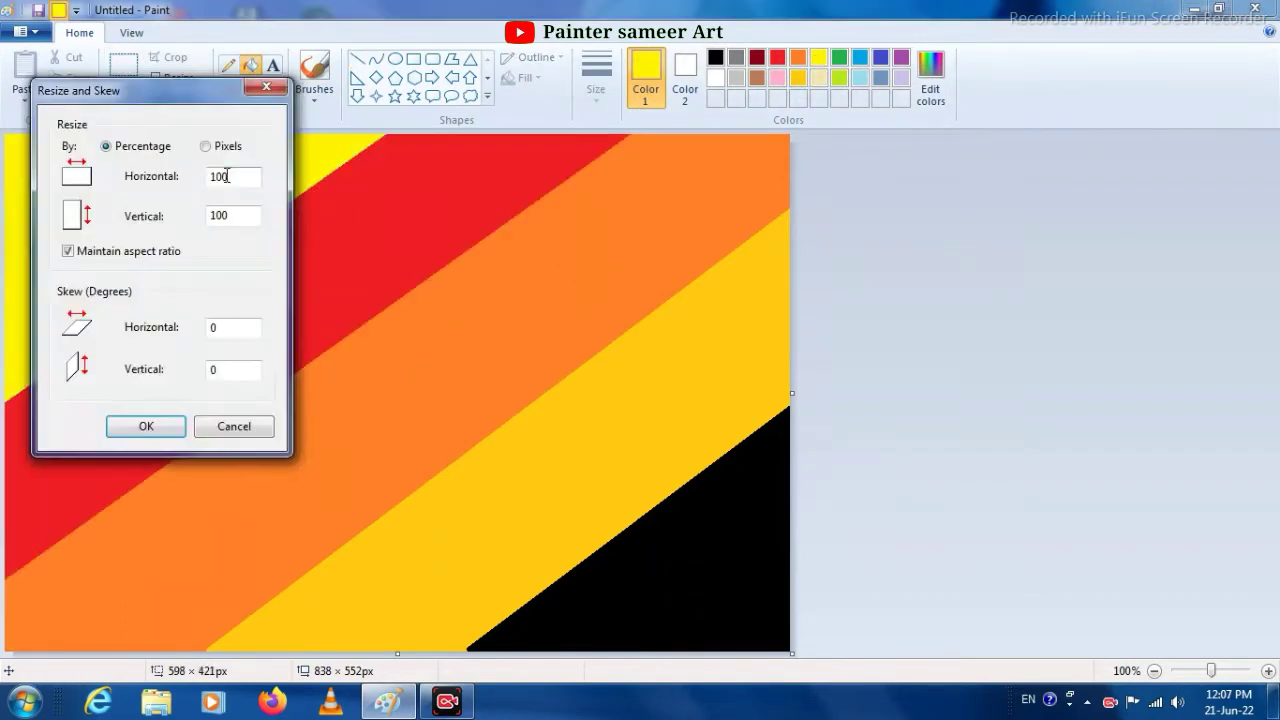
click(205, 146)
click(82, 251)
text(1)
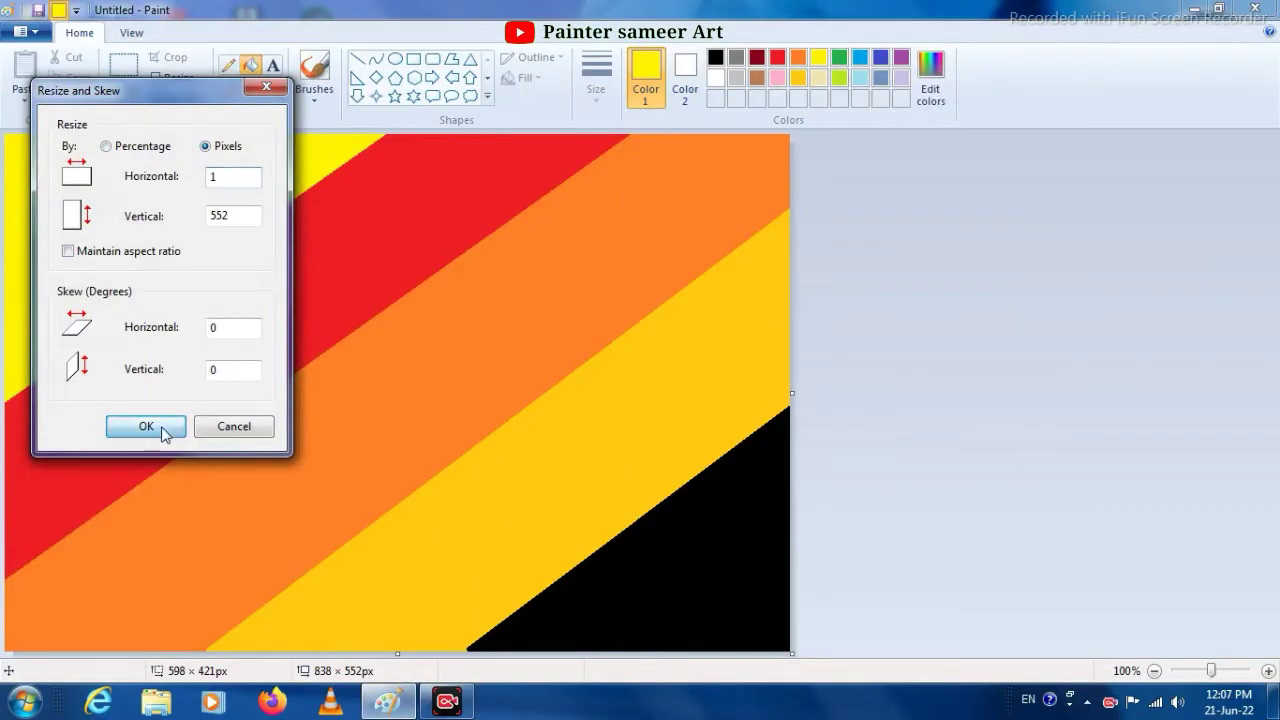
click(146, 426)
- Resize the image's horizontal size to 987 pixels without maintaining the aspect ratio to produce a smooth gradient
click(172, 77)
click(205, 146)
click(68, 251)
double_click(222, 175)
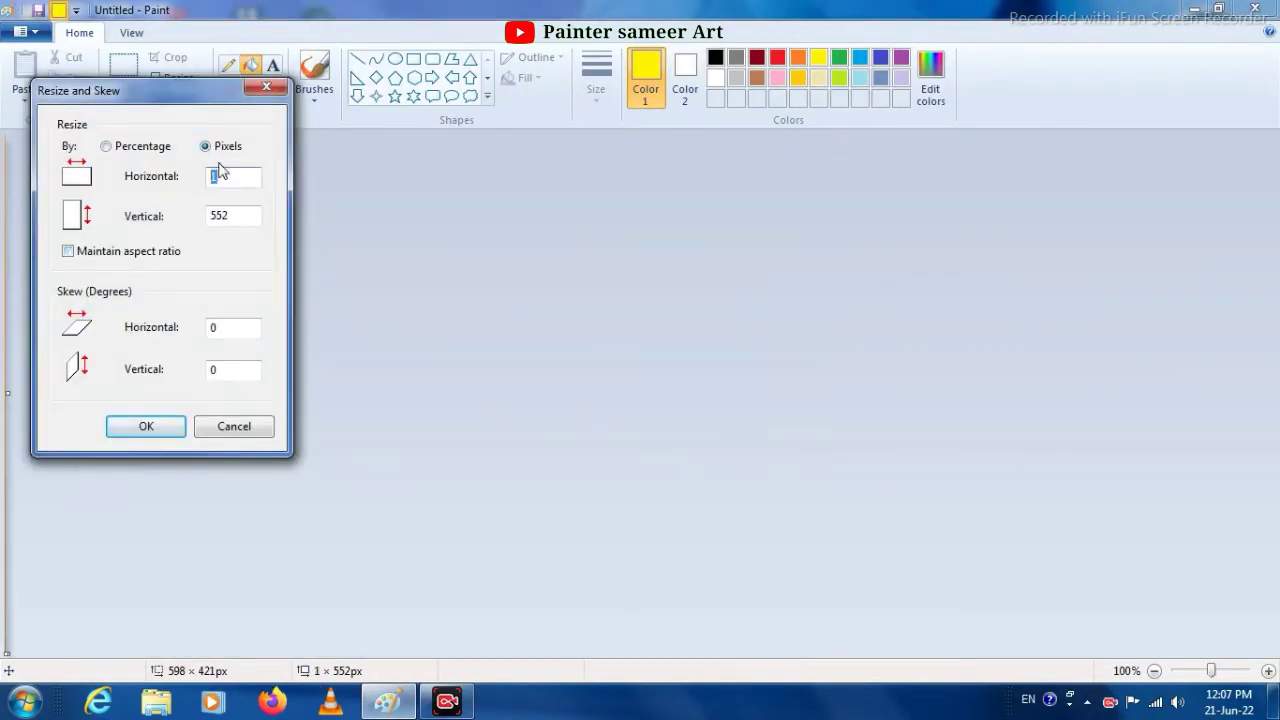
text(987)
click(172, 424)
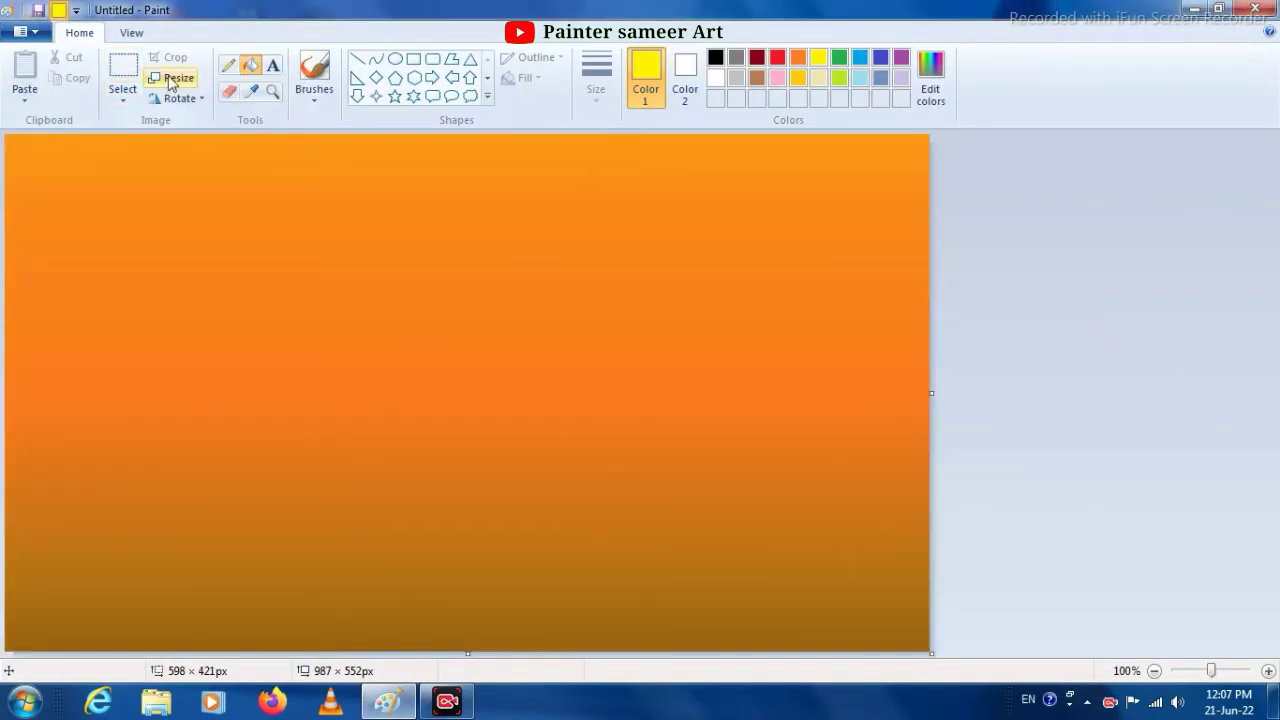
- Select the entire gradient and squash it upward to about three quarters of the canvas height
click(123, 100)
click(140, 206)
drag(468, 652, 484, 508)
- Copy the squashed gradient, paste a duplicate, and move it lower on the canvas
right_click(474, 463)
click(528, 497)
right_click(444, 373)
click(509, 430)
drag(509, 432, 518, 539)
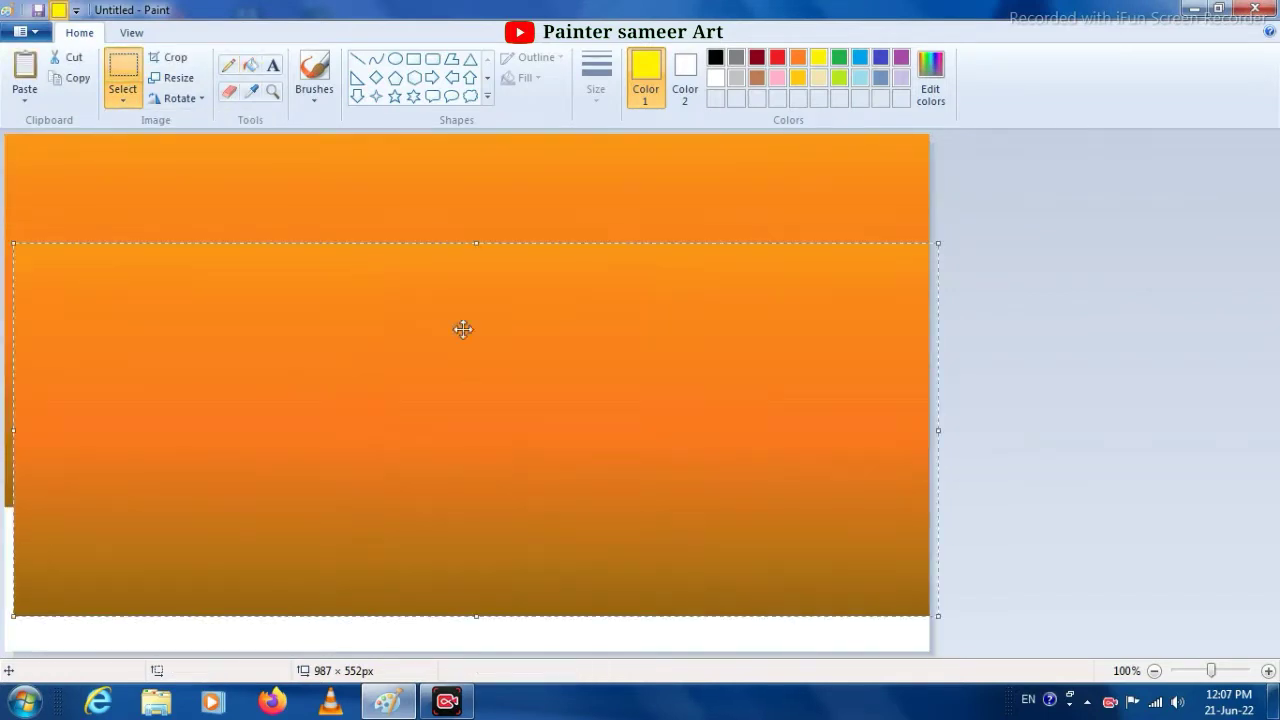
- Resize the pasted gradient to about 1084 × 176 px and position it to cover the blank strip below the first gradient
drag(477, 242, 496, 516)
drag(476, 616, 481, 680)
drag(468, 583, 457, 574)
drag(929, 591, 1020, 588)
drag(826, 576, 822, 573)
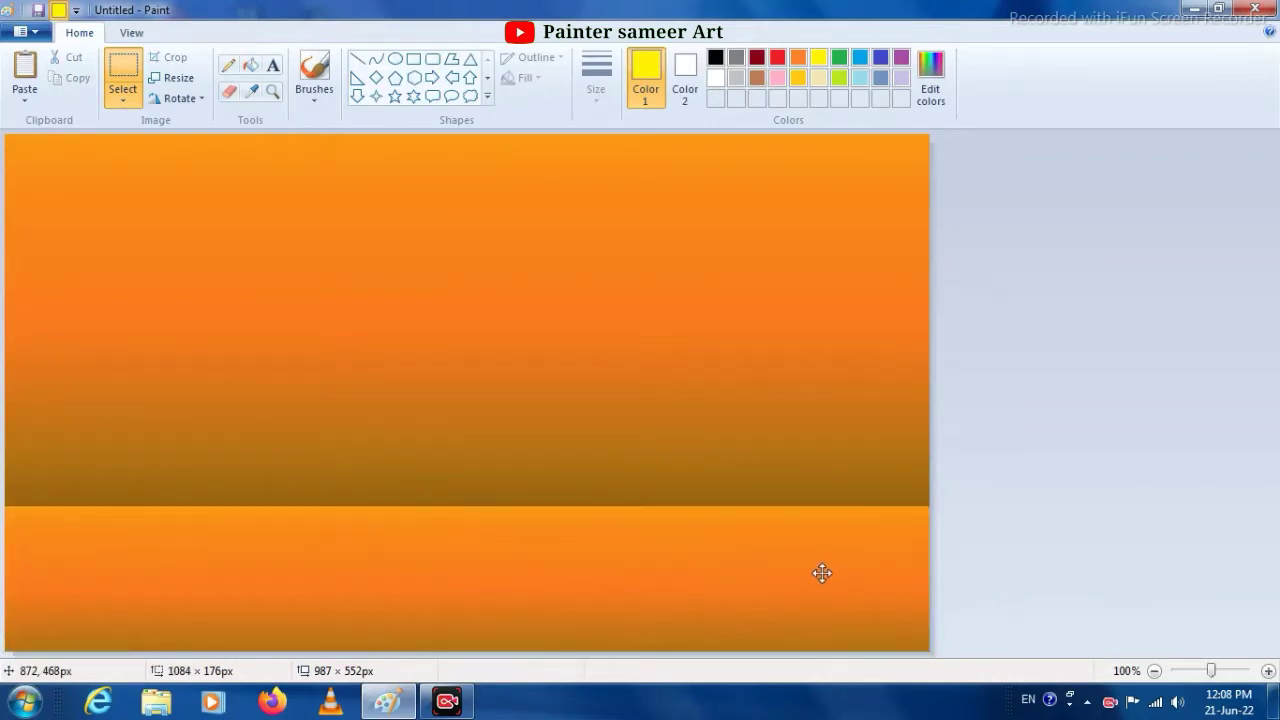
- Flip the lower gradient strip vertically so it mirrors the sky, and deselect it
click(180, 98)
click(209, 165)
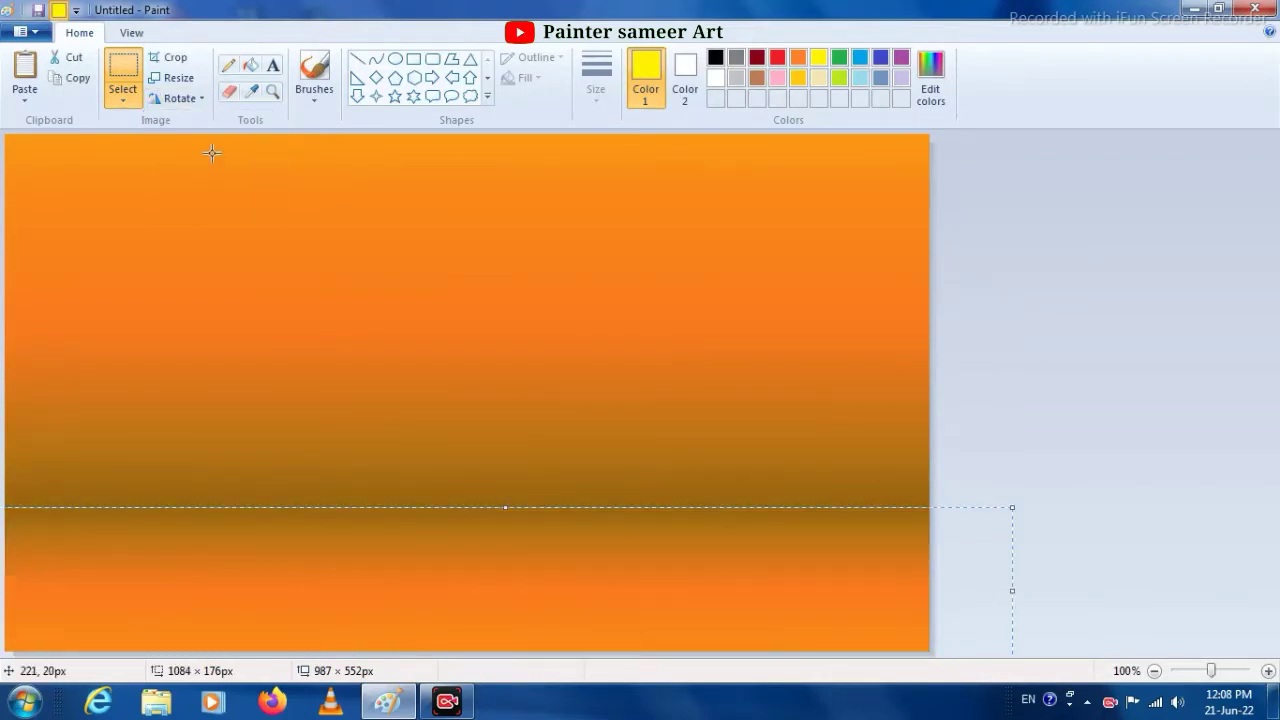
click(654, 466)
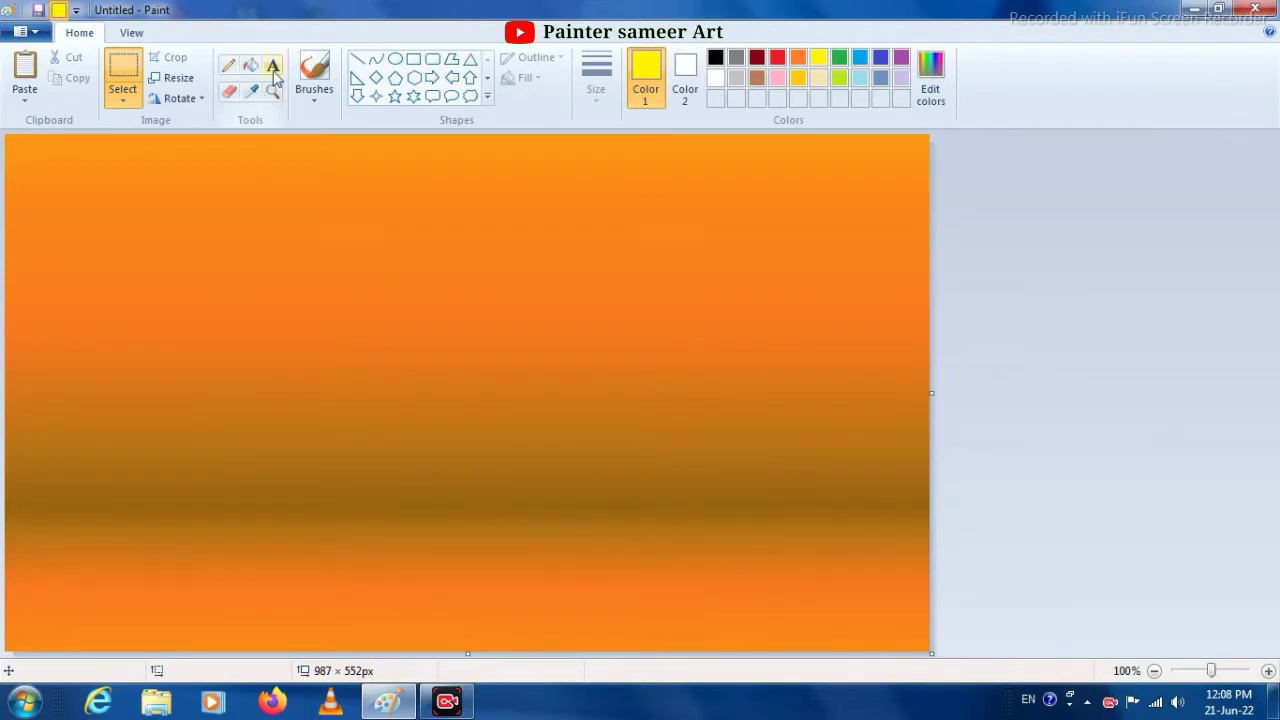
click(229, 67)
click(606, 100)
click(303, 101)
click(303, 102)
click(316, 128)
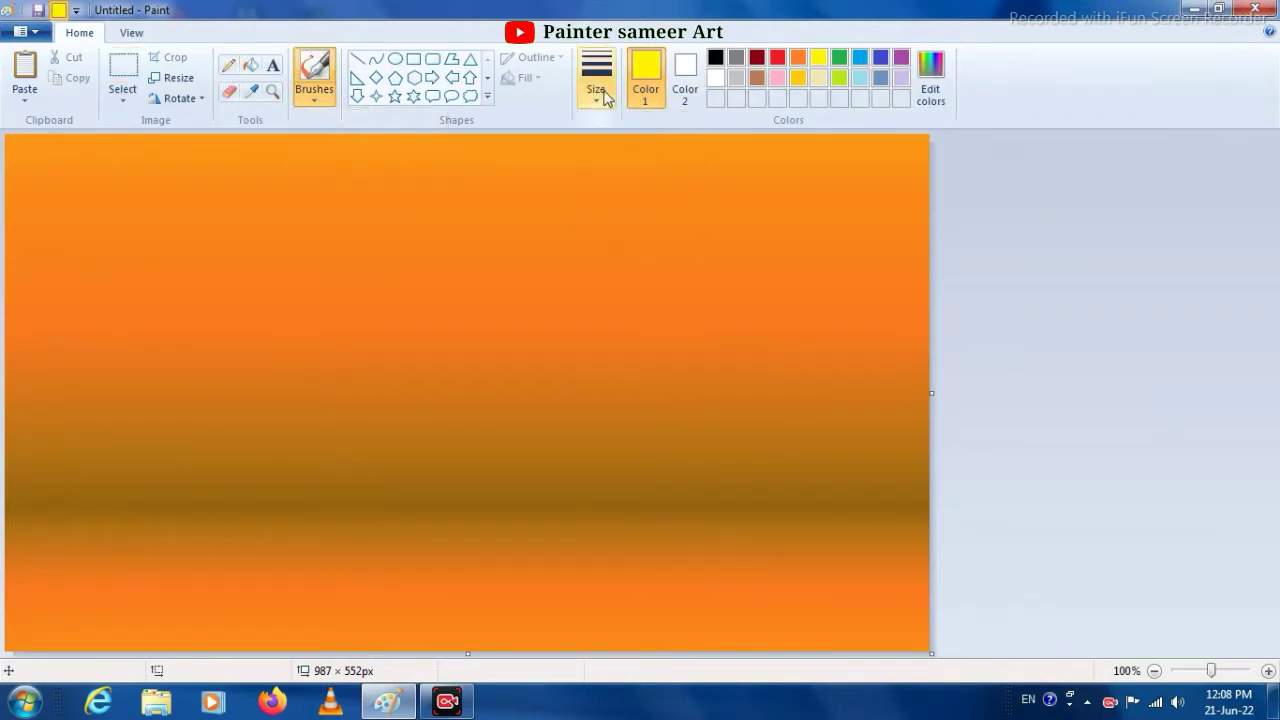
click(715, 57)
click(685, 78)
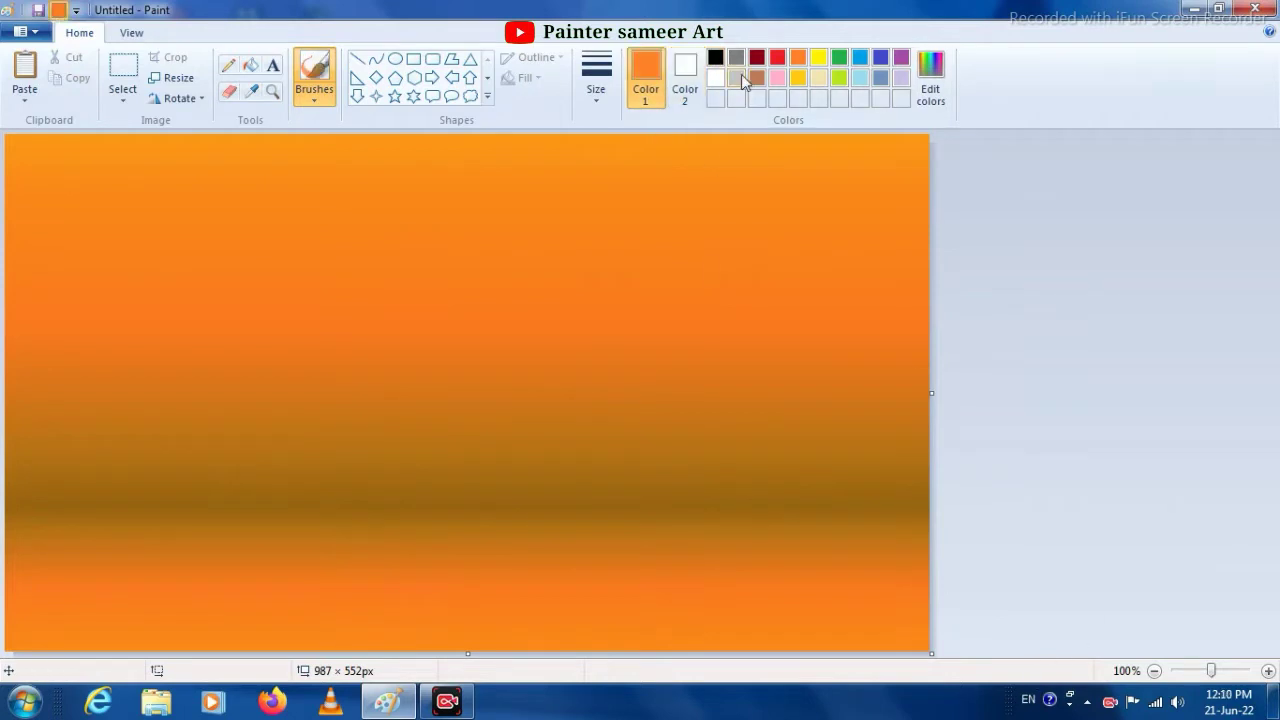
- Draw a white filled circle of about 97 × 93 px near the middle of the canvas as the sun
click(715, 77)
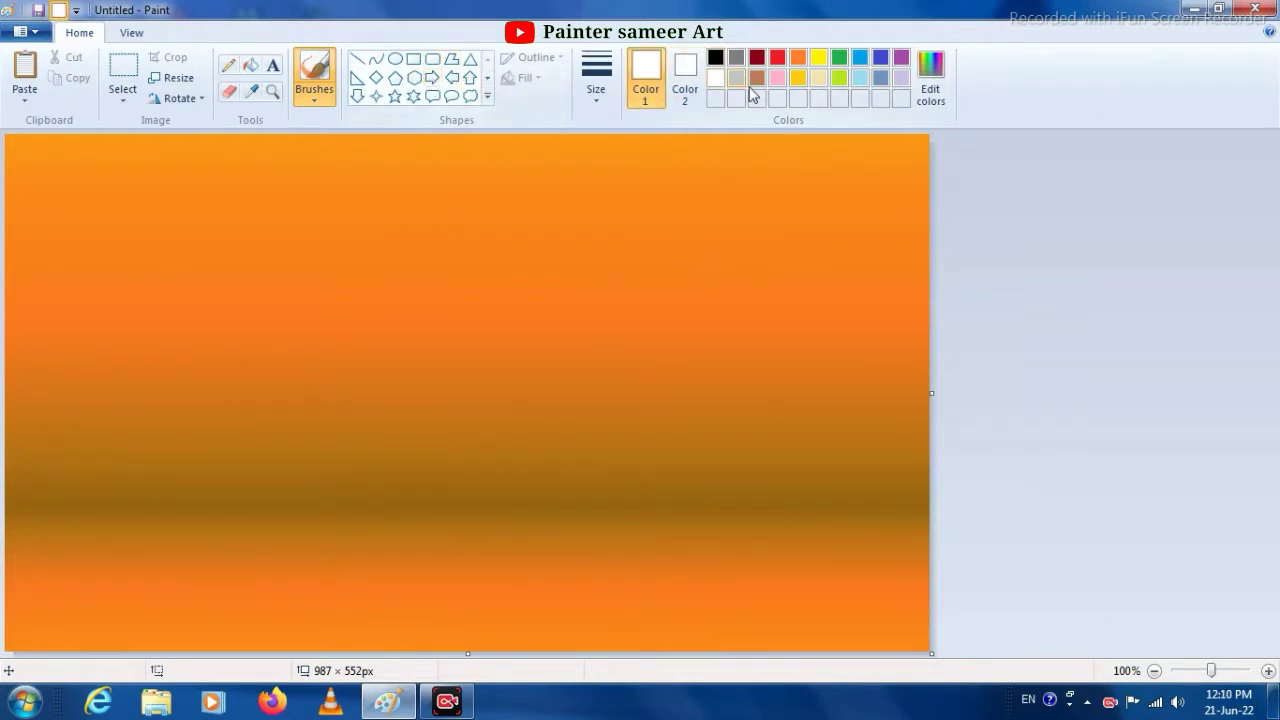
click(395, 58)
mouse_move(408, 315)
mouse_down()
mouse_move(458, 403)
mouse_move(503, 407)
mouse_move(503, 377)
mouse_up()
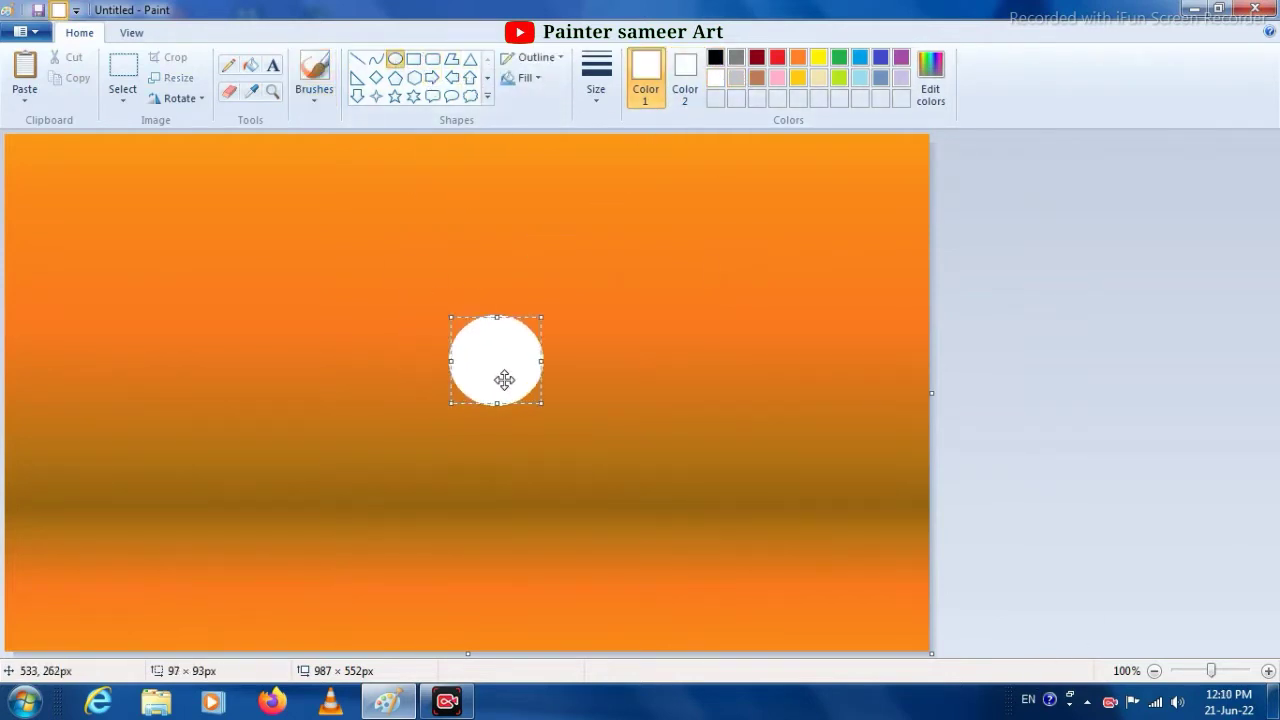
click(617, 363)
- Paint a solid black hill silhouette rising across the lower-right part of the canvas with the thickest black brush
click(715, 57)
click(685, 75)
click(596, 75)
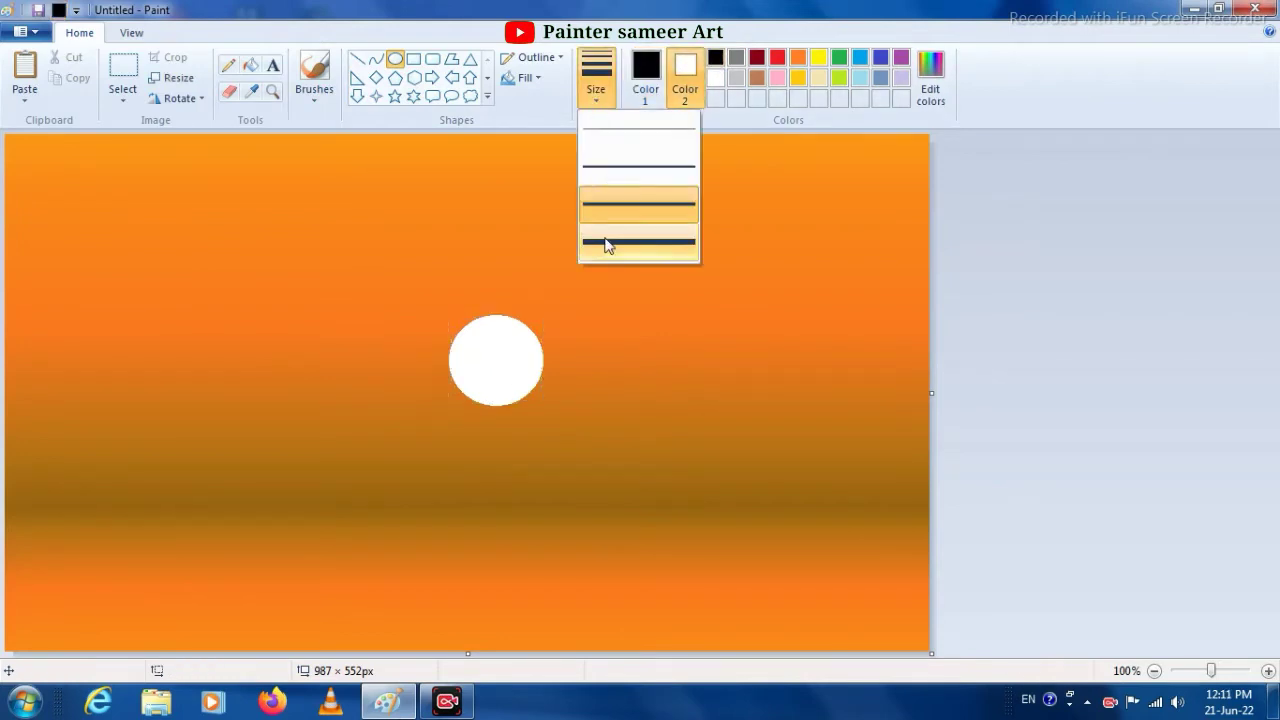
click(606, 243)
click(314, 92)
click(317, 123)
click(596, 75)
click(614, 251)
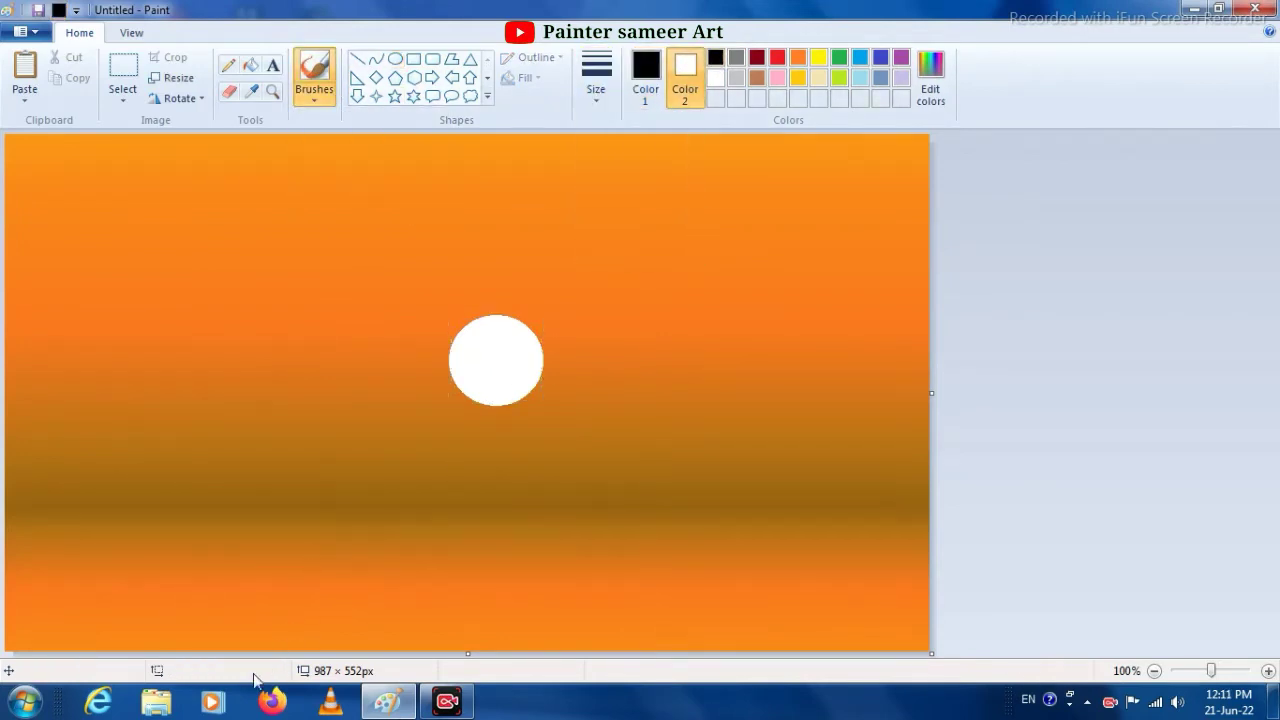
mouse_move(258, 649)
mouse_down()
mouse_move(487, 607)
mouse_move(771, 528)
mouse_move(937, 555)
mouse_move(760, 538)
mouse_move(922, 555)
mouse_move(941, 595)
mouse_move(927, 628)
mouse_move(835, 660)
mouse_move(290, 647)
mouse_move(583, 641)
mouse_move(392, 643)
mouse_move(619, 600)
mouse_move(583, 597)
mouse_move(695, 565)
mouse_move(712, 578)
mouse_move(670, 575)
mouse_move(718, 561)
mouse_move(700, 579)
mouse_move(455, 634)
mouse_move(826, 643)
mouse_move(566, 616)
mouse_move(897, 622)
mouse_move(790, 619)
mouse_move(694, 583)
mouse_move(829, 603)
mouse_move(790, 590)
mouse_move(812, 573)
mouse_move(751, 573)
mouse_move(829, 549)
mouse_move(760, 564)
mouse_move(907, 562)
mouse_move(936, 591)
mouse_move(782, 617)
mouse_move(946, 605)
mouse_move(938, 624)
mouse_move(869, 639)
mouse_move(926, 638)
mouse_move(754, 626)
mouse_up()
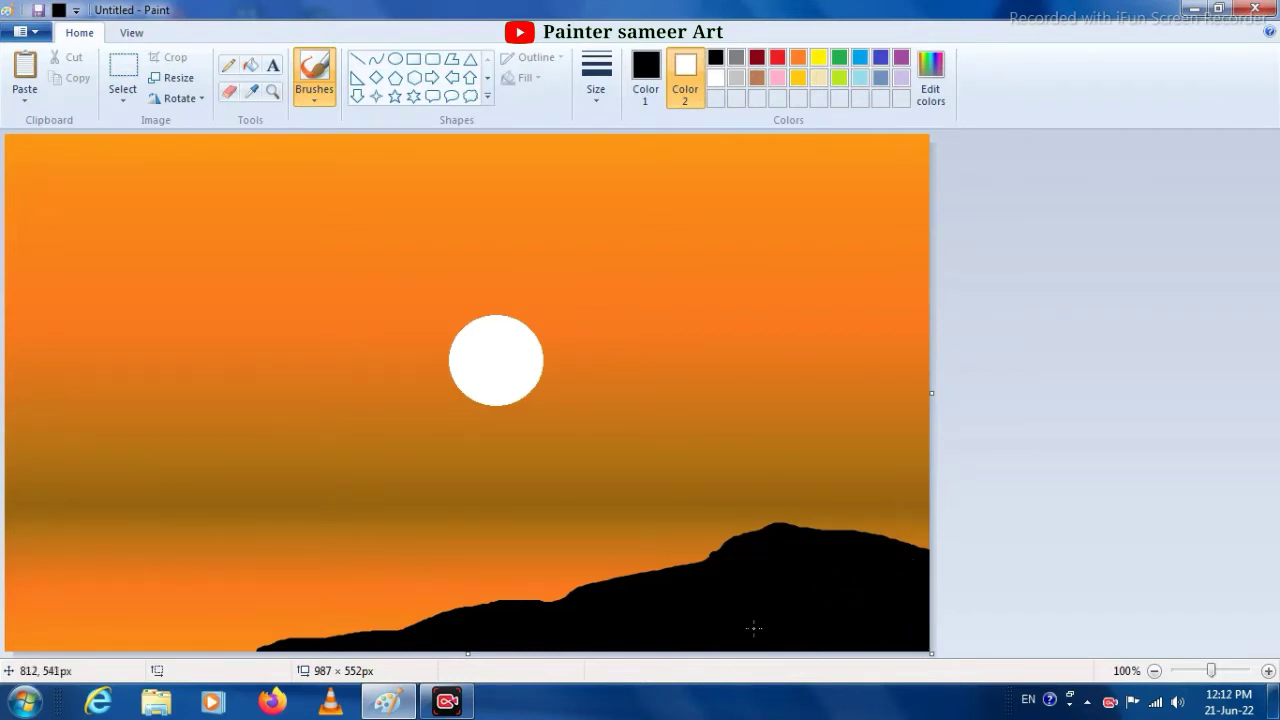
- Draw a slanted black line spanning about 480 × 96 px and place it just below the sun
click(597, 84)
click(594, 167)
click(357, 58)
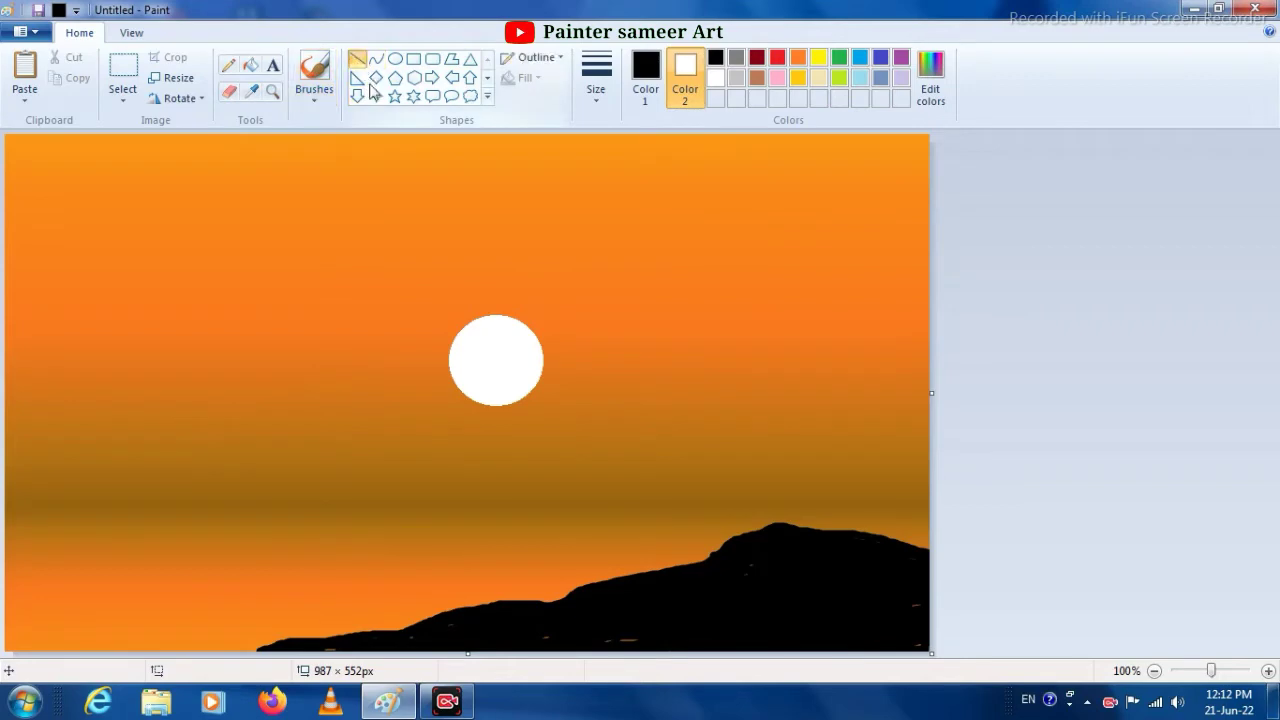
drag(241, 469, 694, 380)
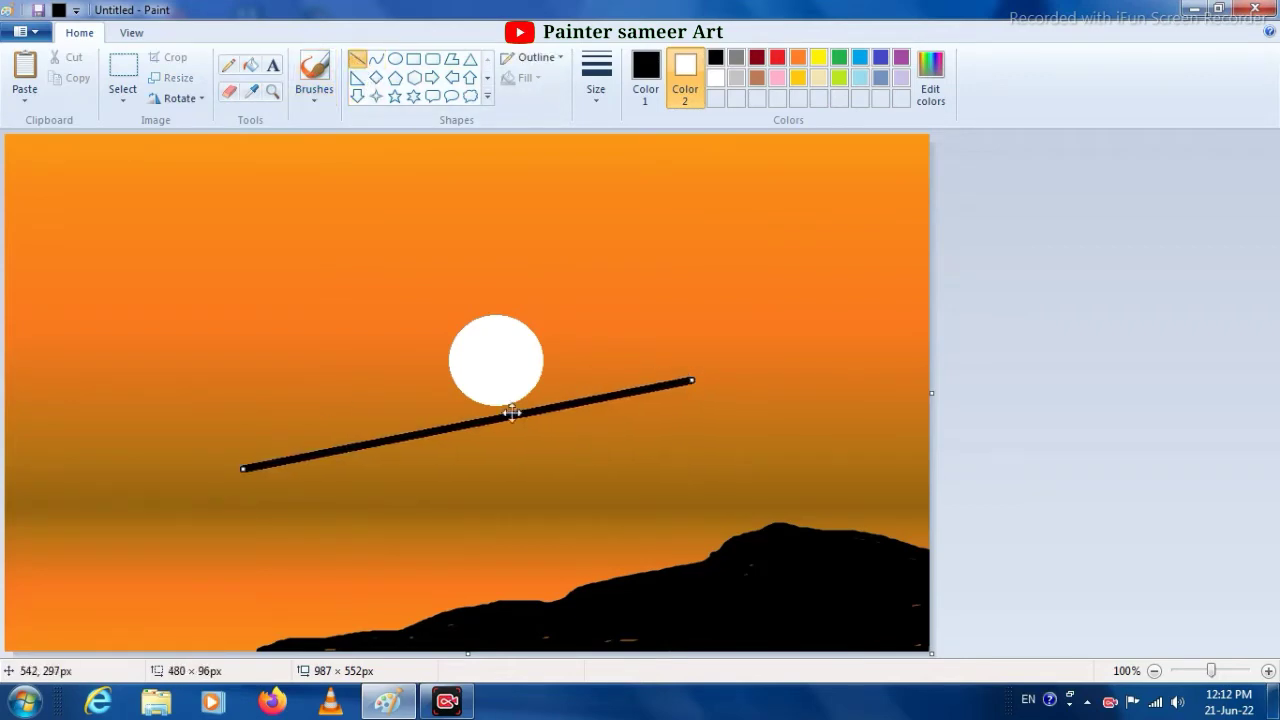
drag(508, 414, 522, 422)
- Compare line widths on the slanted line and apply the thickest one
click(598, 92)
click(628, 250)
click(594, 92)
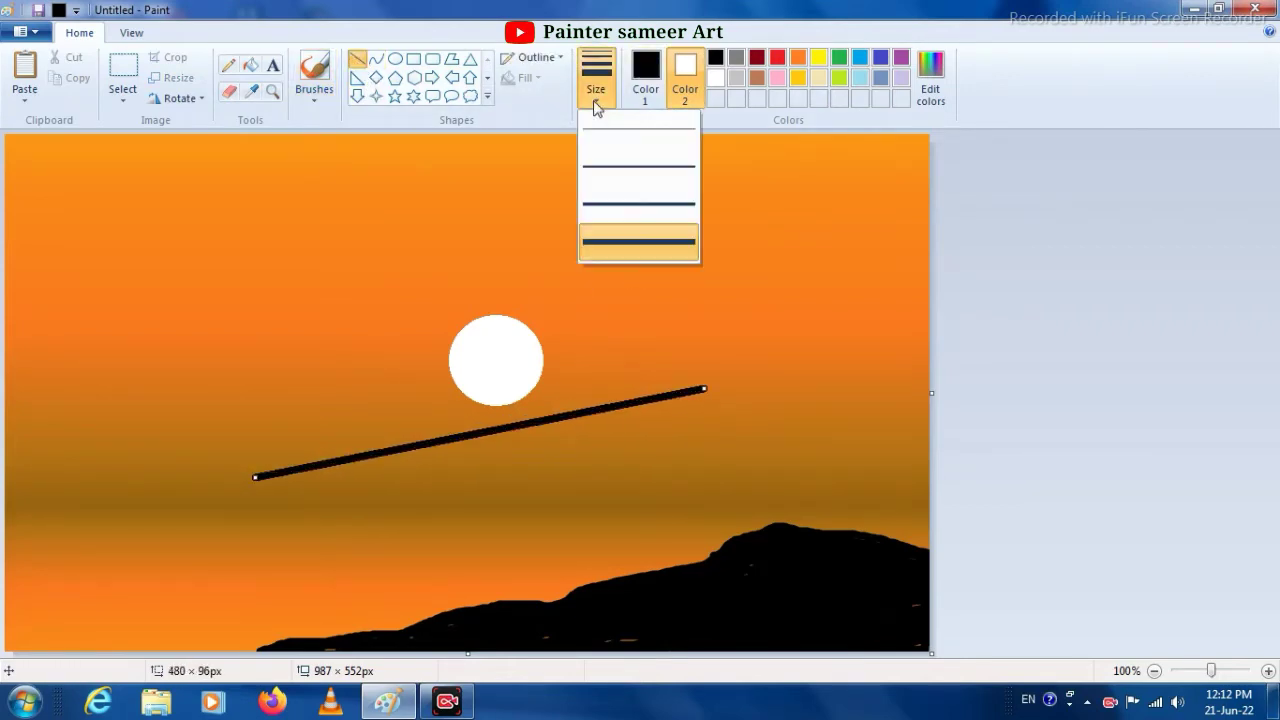
click(629, 240)
click(602, 98)
click(622, 168)
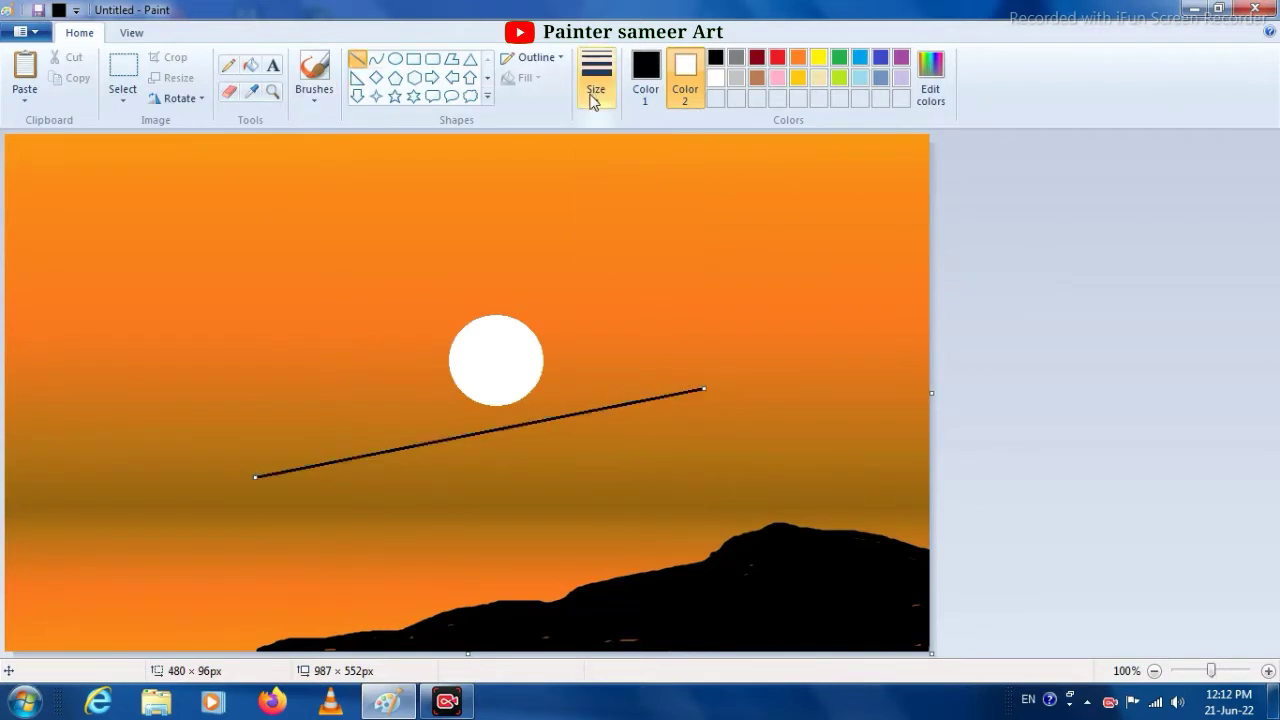
click(594, 96)
click(630, 238)
click(599, 94)
click(364, 55)
click(603, 98)
click(627, 170)
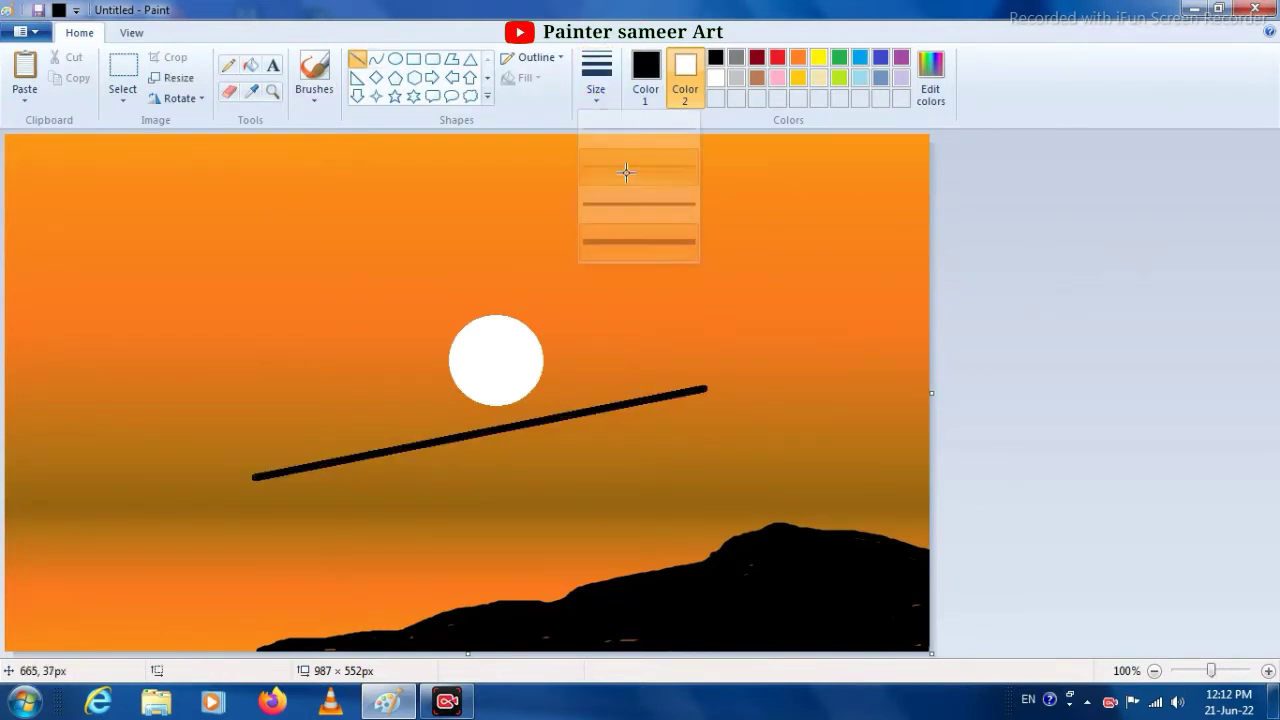
drag(498, 383, 510, 392)
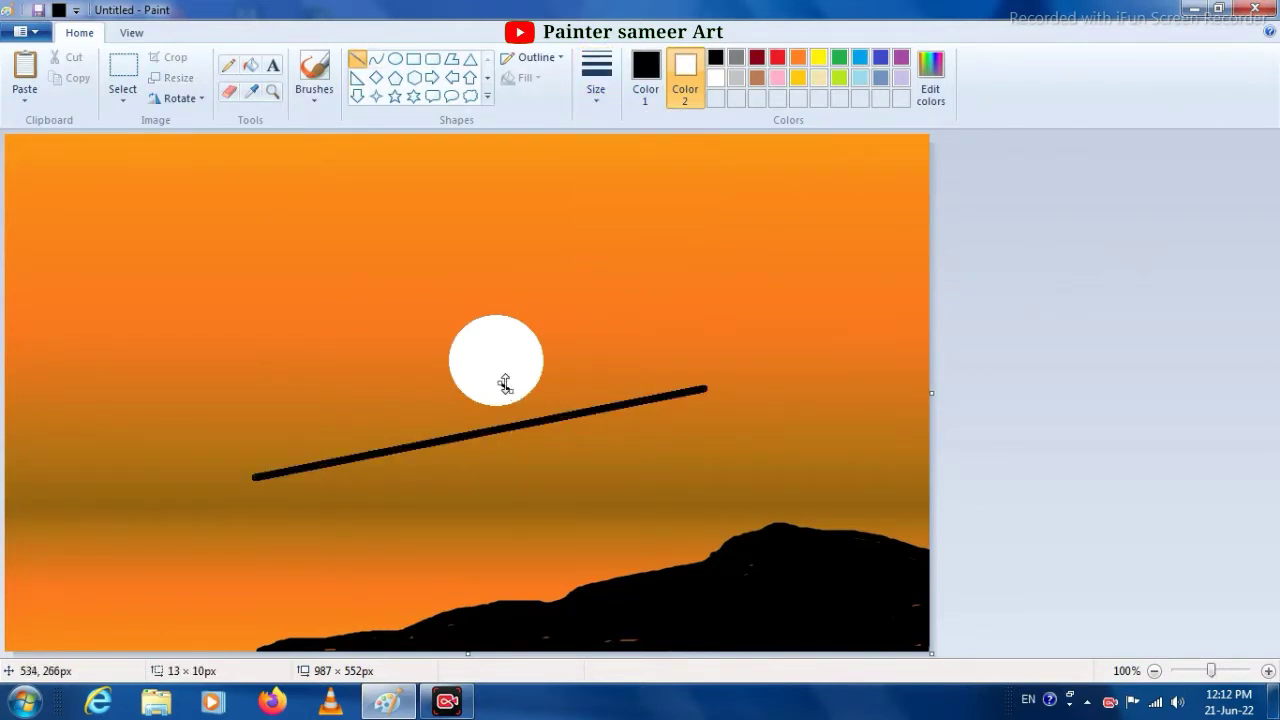
key(ctrl+z)
- Paint a black head at the sun's lower edge and outline a standing figure down to the hill with the second-thinnest brush size
click(314, 96)
click(316, 128)
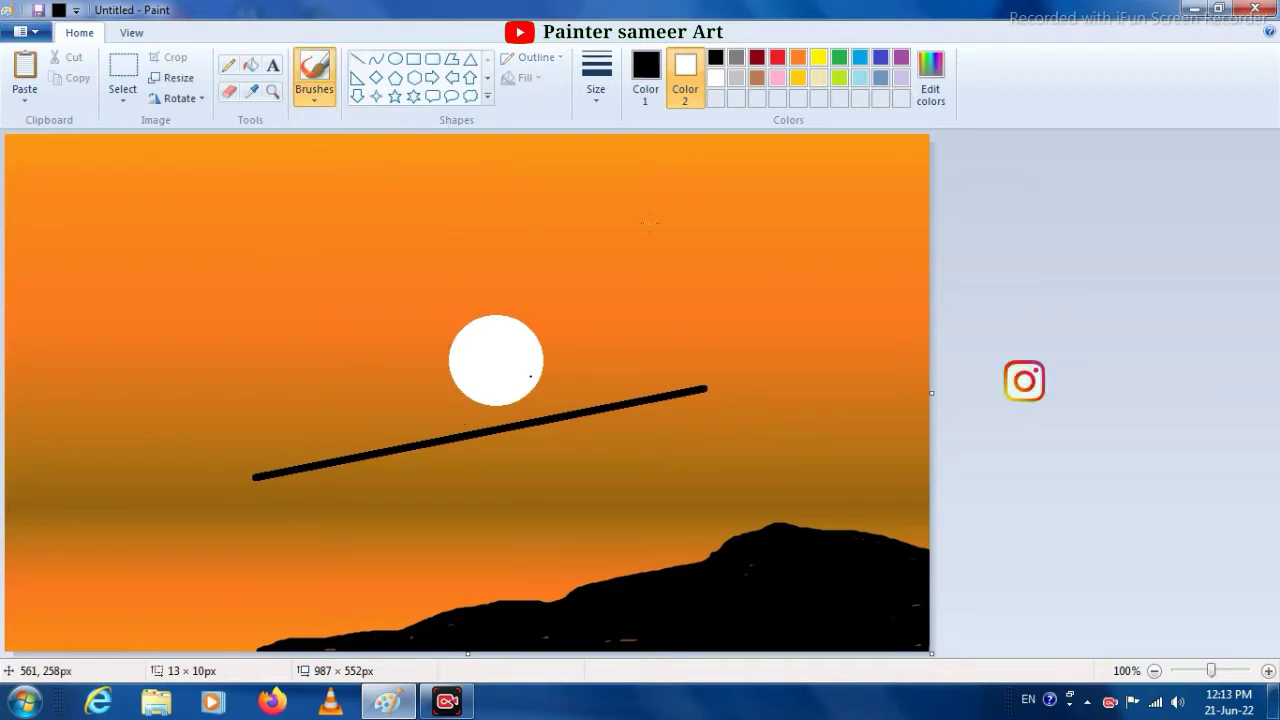
click(596, 90)
click(627, 168)
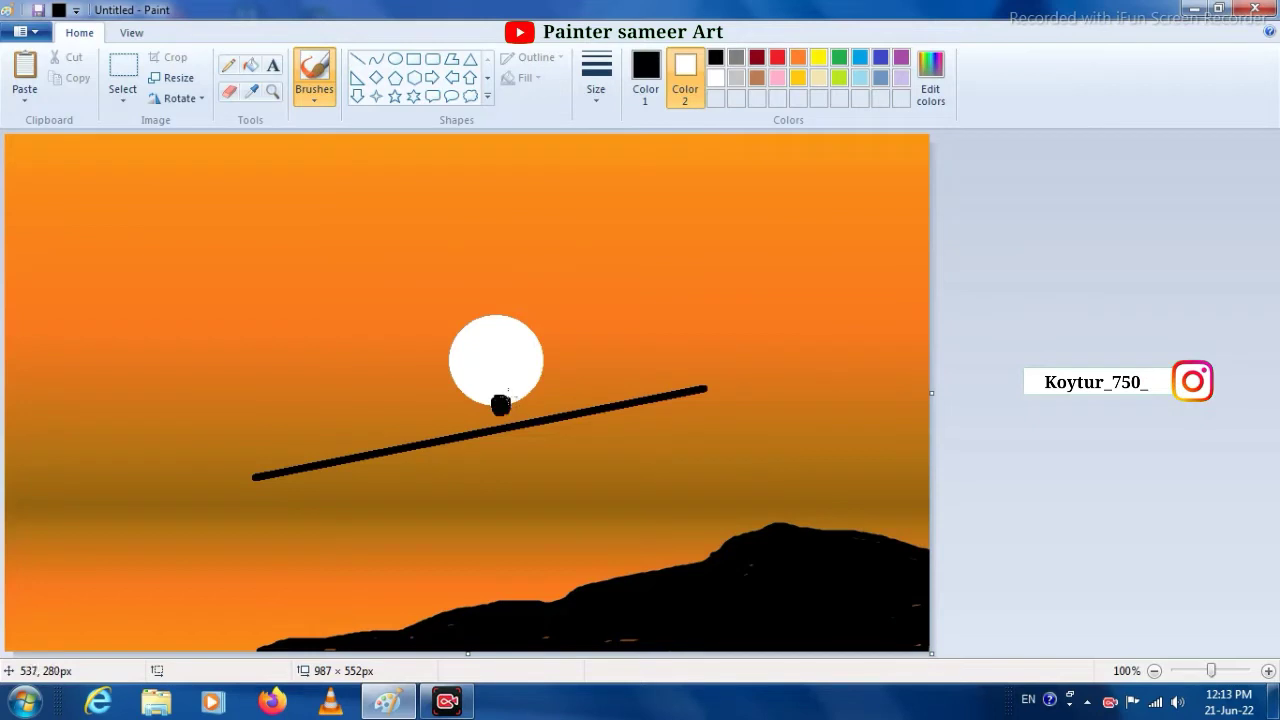
mouse_move(506, 413)
mouse_down()
mouse_move(503, 426)
mouse_move(488, 409)
mouse_up()
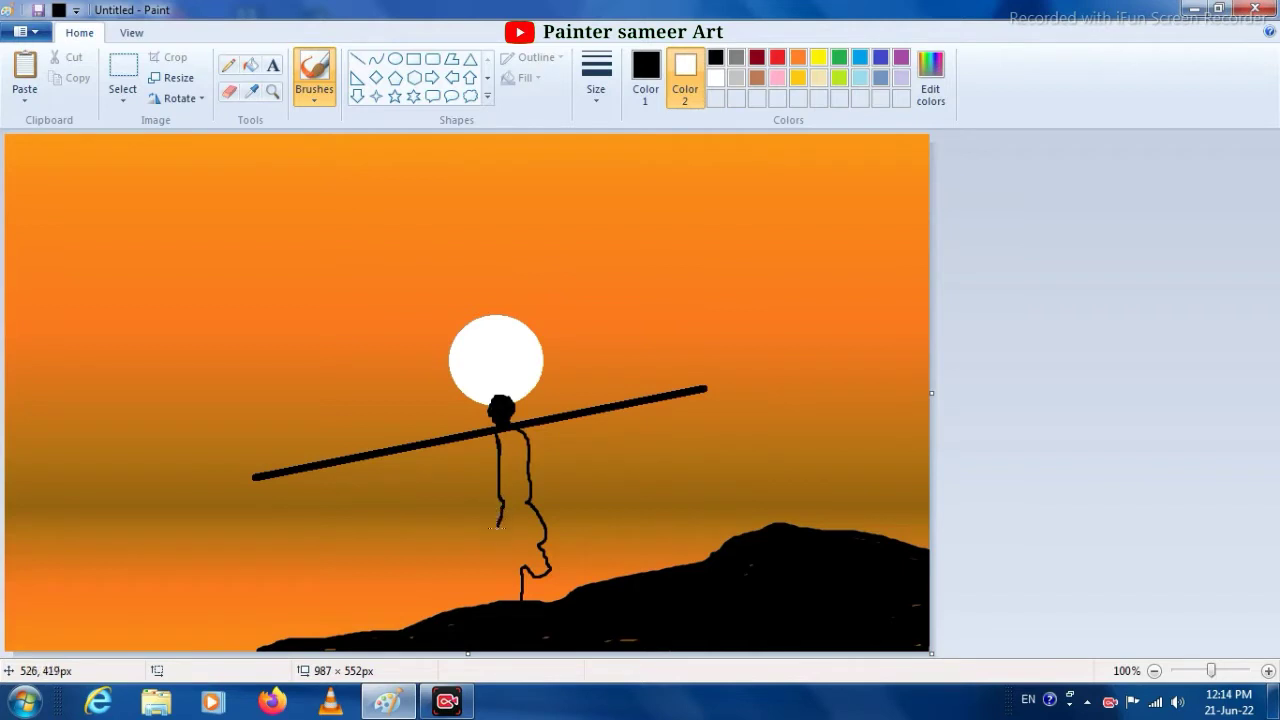
- Fill the figure's body solid black with the thickest brush and paint its rear leg down to the hill
click(597, 82)
click(612, 241)
mouse_move(518, 455)
mouse_down()
mouse_move(500, 499)
mouse_move(525, 500)
mouse_move(521, 450)
mouse_move(516, 509)
mouse_move(538, 528)
mouse_move(543, 566)
mouse_move(525, 569)
mouse_move(541, 564)
mouse_move(513, 505)
mouse_move(495, 551)
mouse_move(506, 599)
mouse_move(527, 523)
mouse_up()
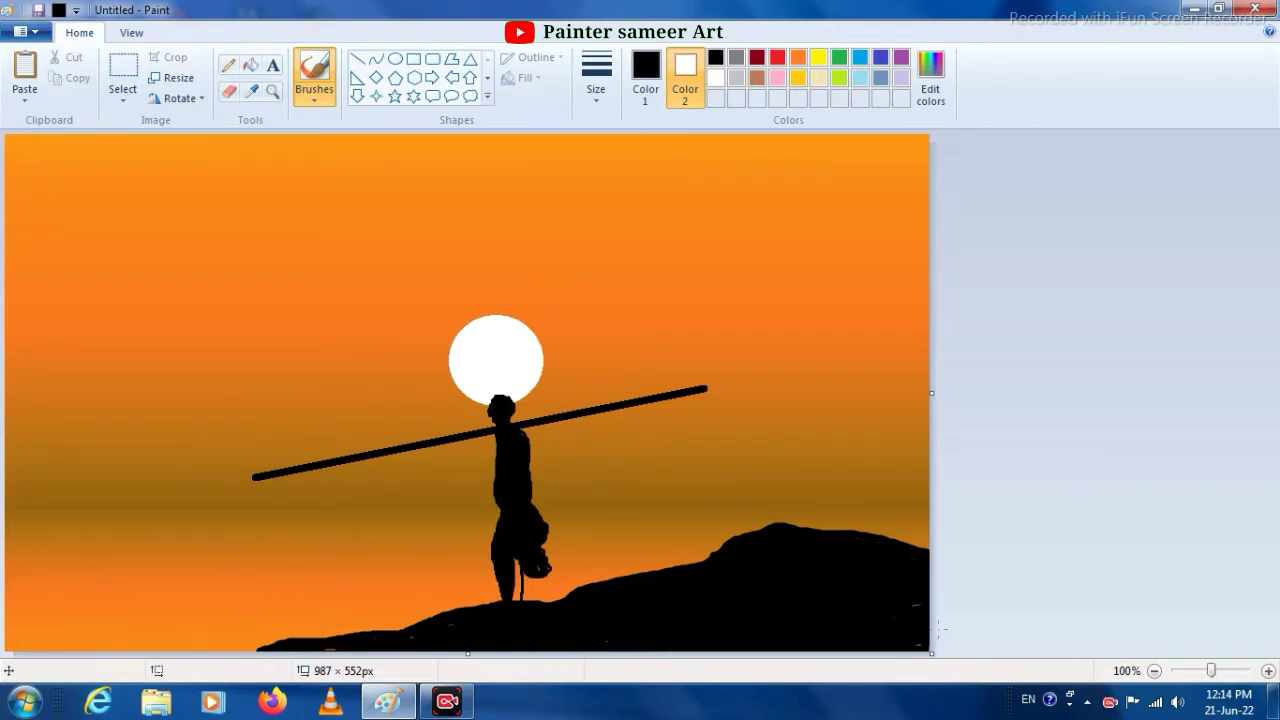
mouse_move(518, 567)
mouse_down()
mouse_move(507, 567)
mouse_move(572, 601)
mouse_up()
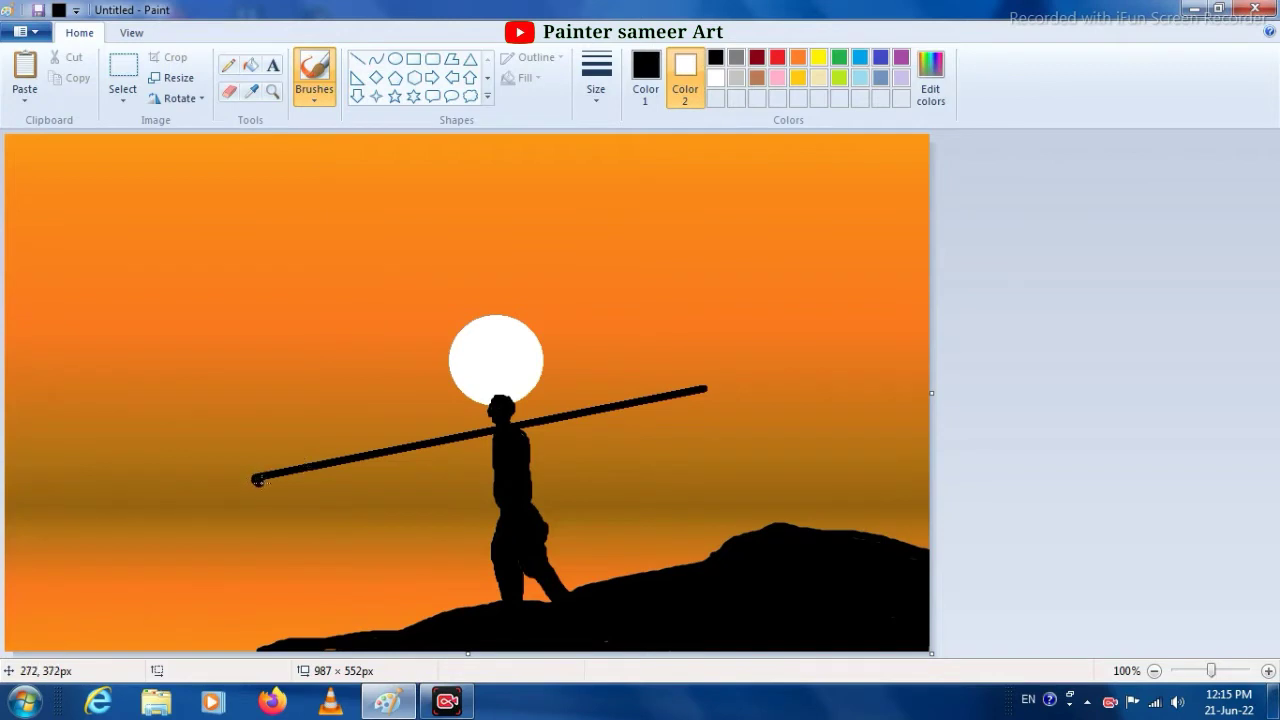
- Thicken the whole black pole and paint two crossbars and a ragged second tip at its lower end
mouse_move(258, 481)
mouse_down()
mouse_move(485, 438)
mouse_move(334, 461)
mouse_up()
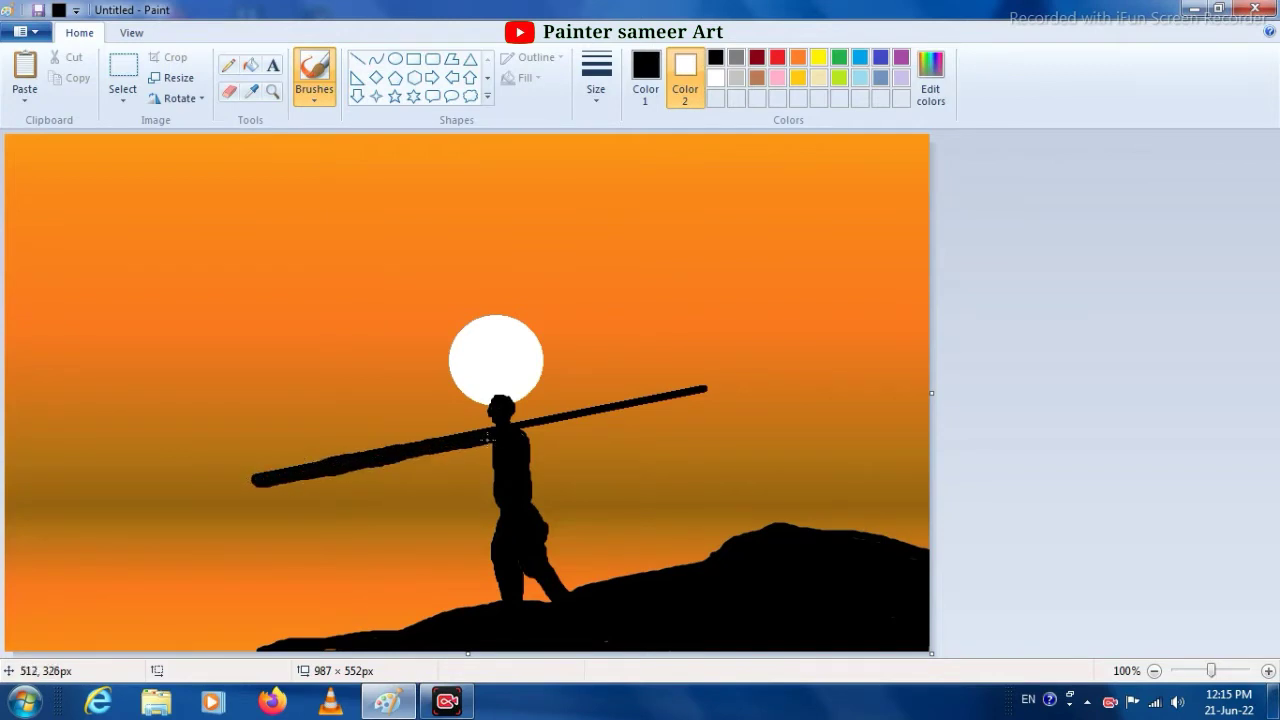
mouse_move(485, 440)
mouse_down()
mouse_move(703, 396)
mouse_move(503, 435)
mouse_move(543, 425)
mouse_up()
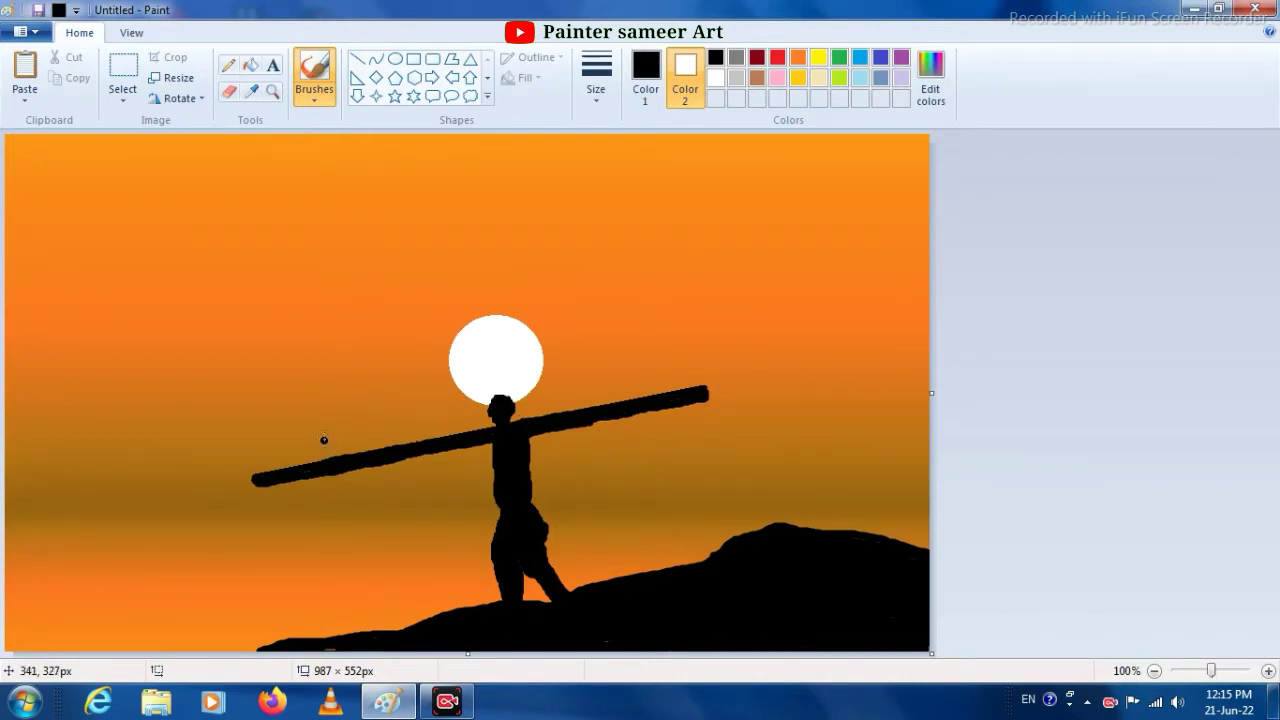
mouse_move(324, 440)
mouse_down()
mouse_move(344, 503)
mouse_move(297, 461)
mouse_move(318, 506)
mouse_up()
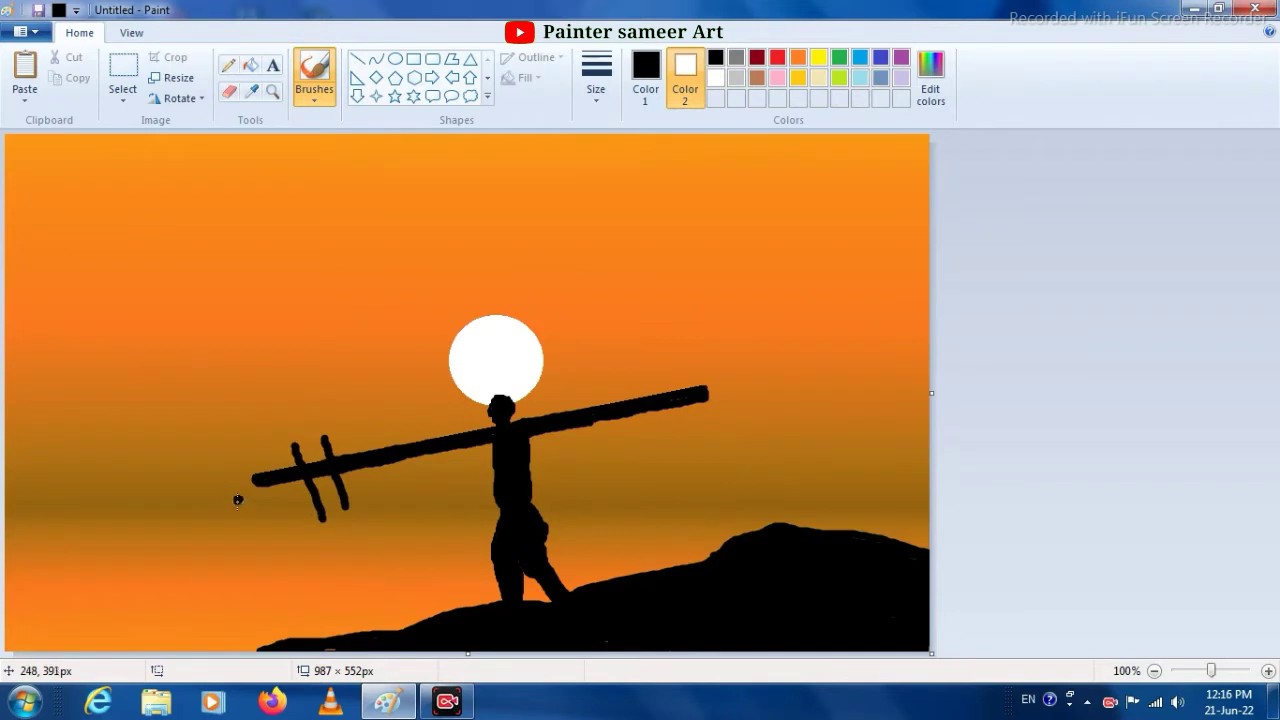
mouse_move(238, 500)
mouse_down()
mouse_move(328, 482)
mouse_move(239, 496)
mouse_up()
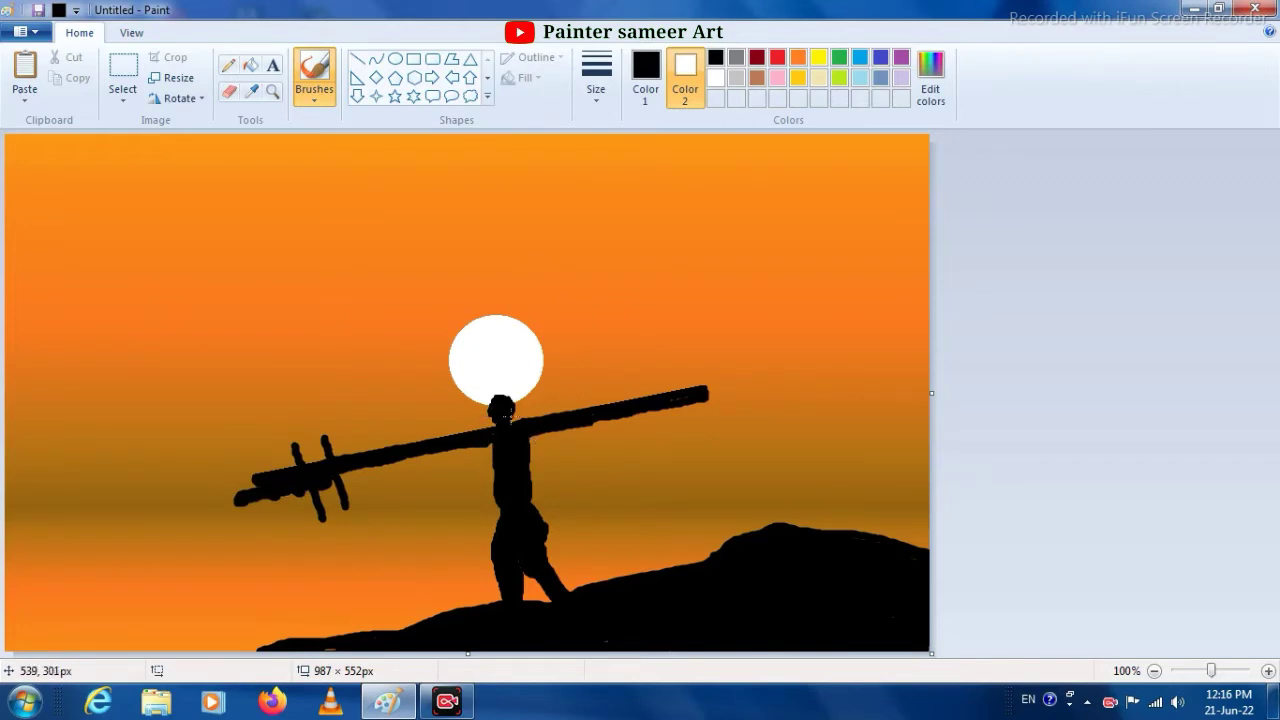
- Paint an angled black crosspiece with a bent lower blade through the pole's upper end
mouse_move(667, 376)
mouse_down()
mouse_move(704, 411)
mouse_move(672, 377)
mouse_move(710, 421)
mouse_move(680, 474)
mouse_up()
mouse_move(695, 427)
mouse_down()
mouse_move(681, 464)
mouse_move(699, 436)
mouse_up()
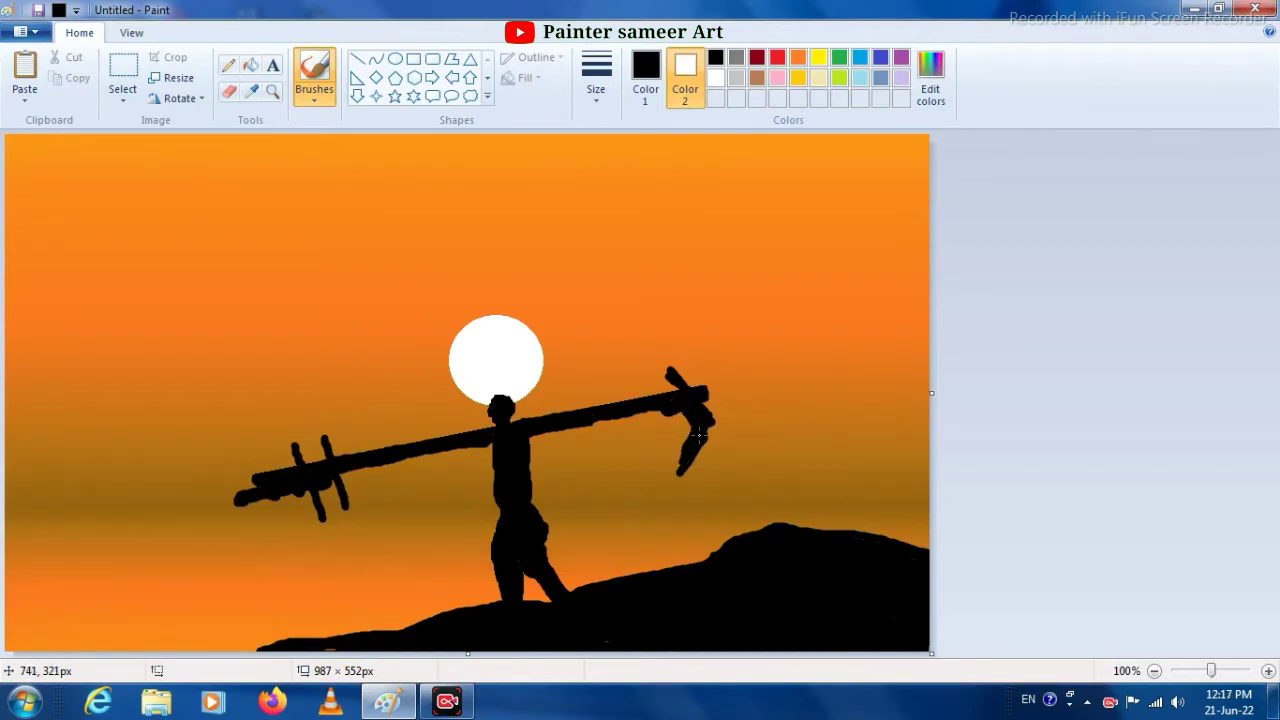
drag(668, 376, 667, 379)
- Extend the crosspiece upward to a slim curved tip and add two short prongs below it, using the second-thickest brush size
click(596, 75)
click(612, 208)
mouse_move(631, 321)
mouse_down()
mouse_move(670, 377)
mouse_move(629, 320)
mouse_up()
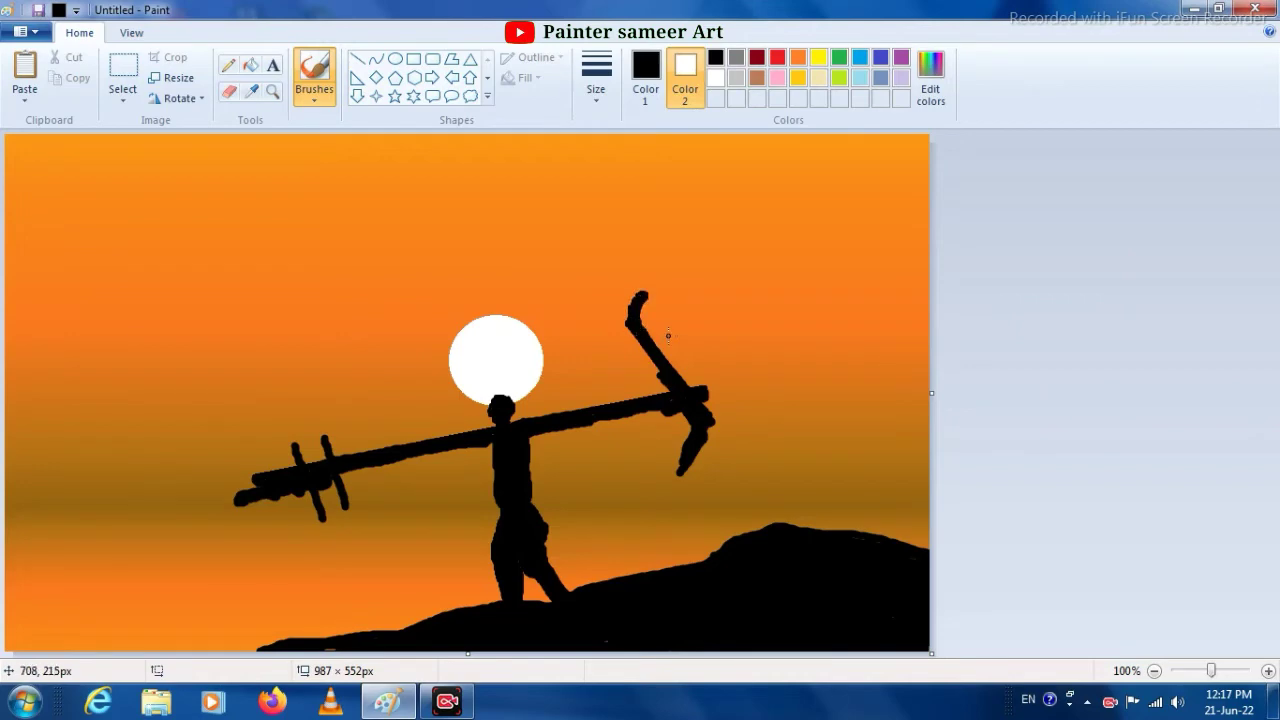
key(ctrl+z)
mouse_move(632, 293)
mouse_down()
mouse_move(639, 330)
mouse_move(635, 289)
mouse_move(627, 324)
mouse_move(664, 372)
mouse_up()
drag(706, 436, 722, 465)
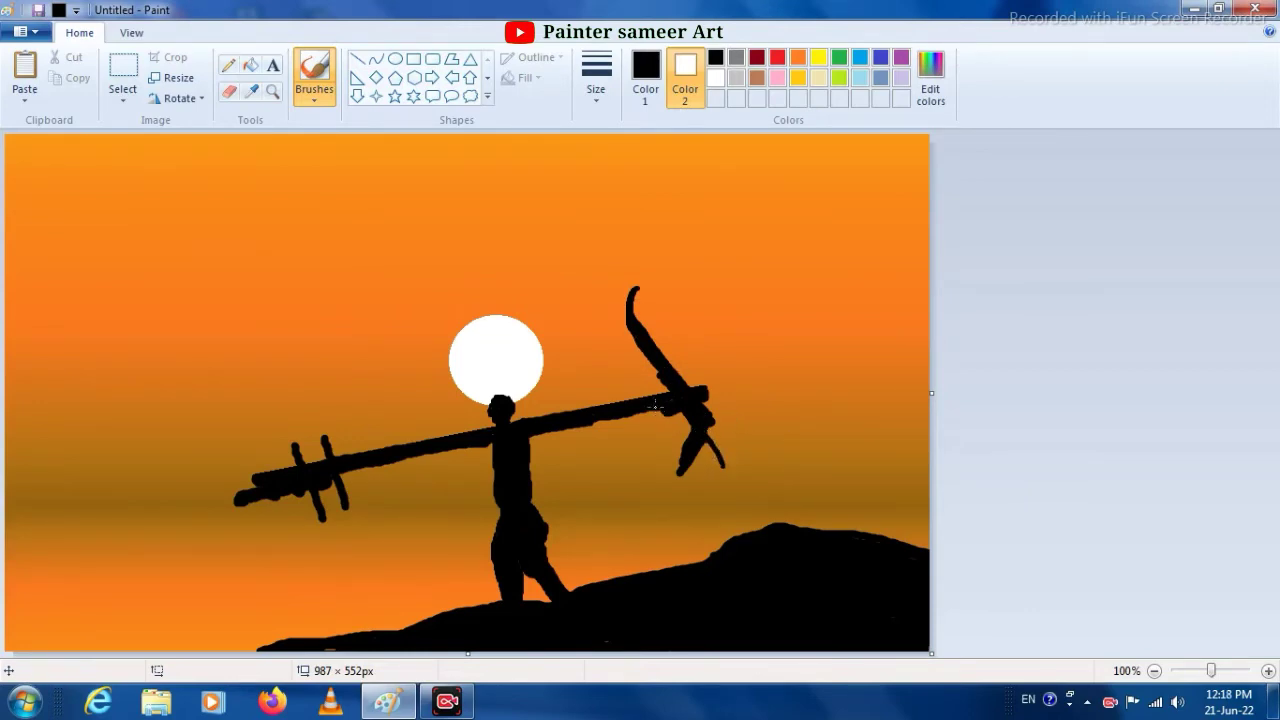
drag(659, 414, 666, 444)
- Hang rope strands beneath both ends of the pole using the second-thinnest and thinnest brush sizes
click(596, 80)
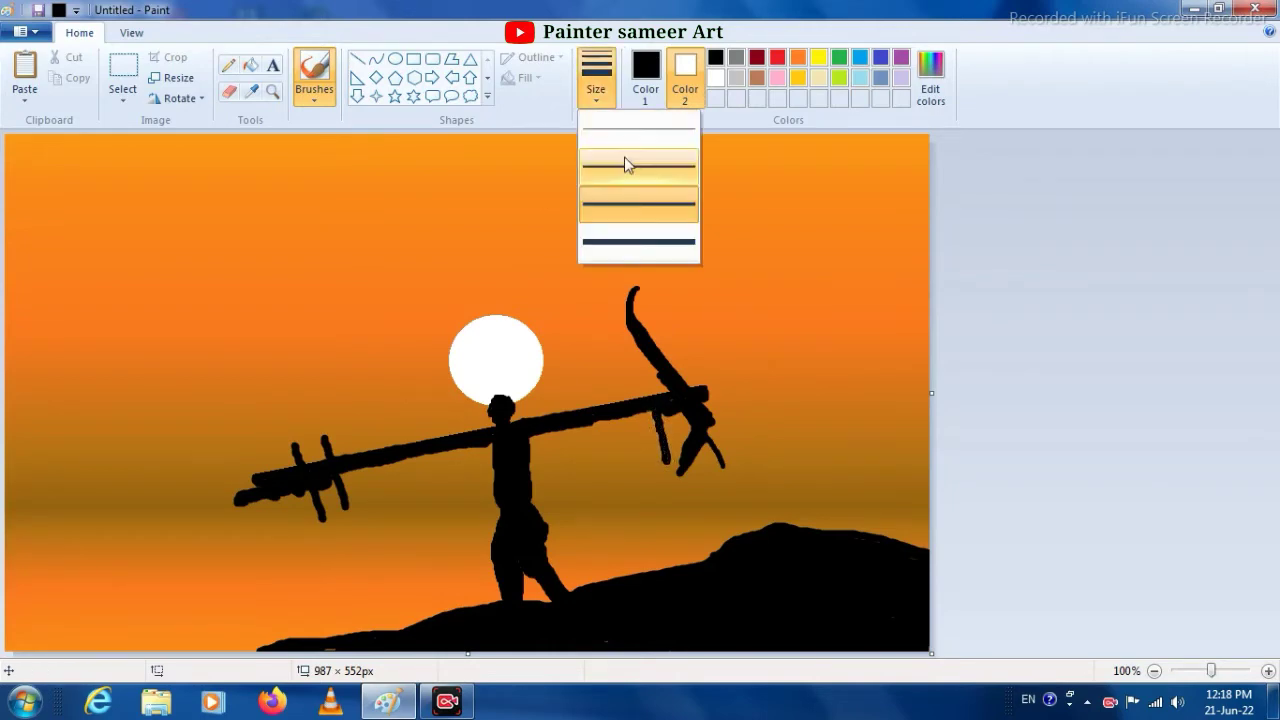
click(628, 164)
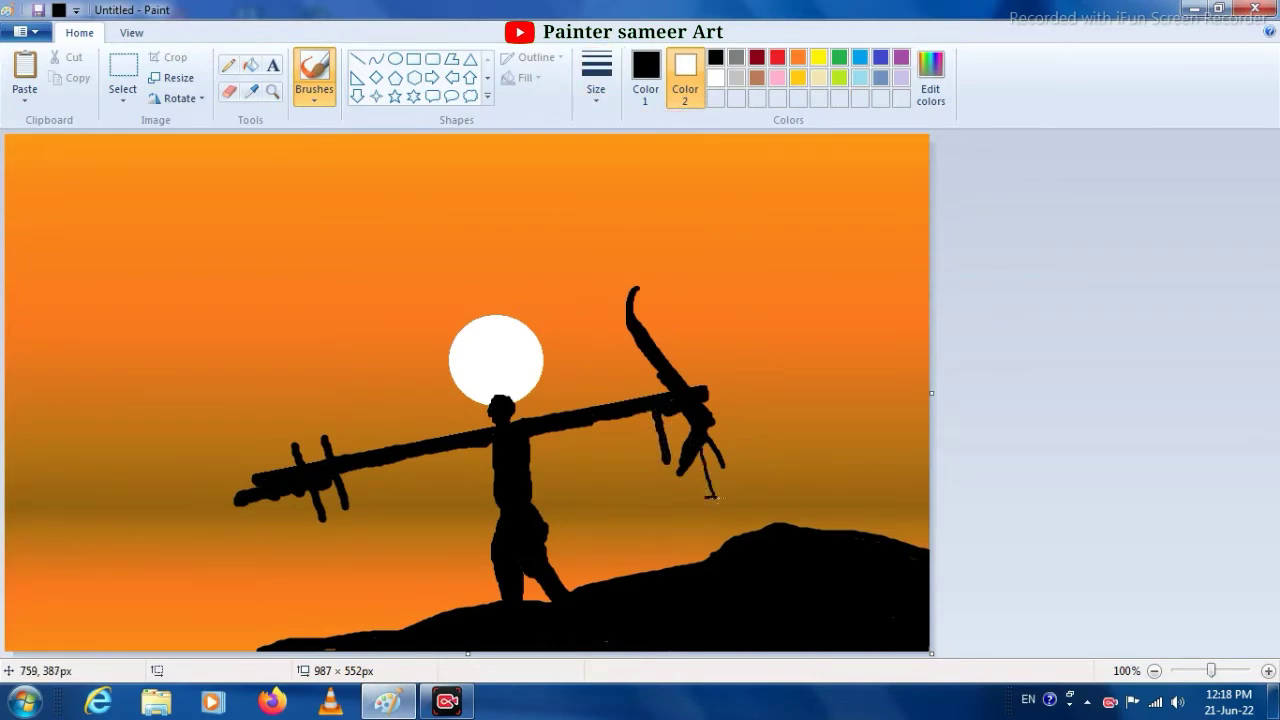
drag(644, 414, 650, 455)
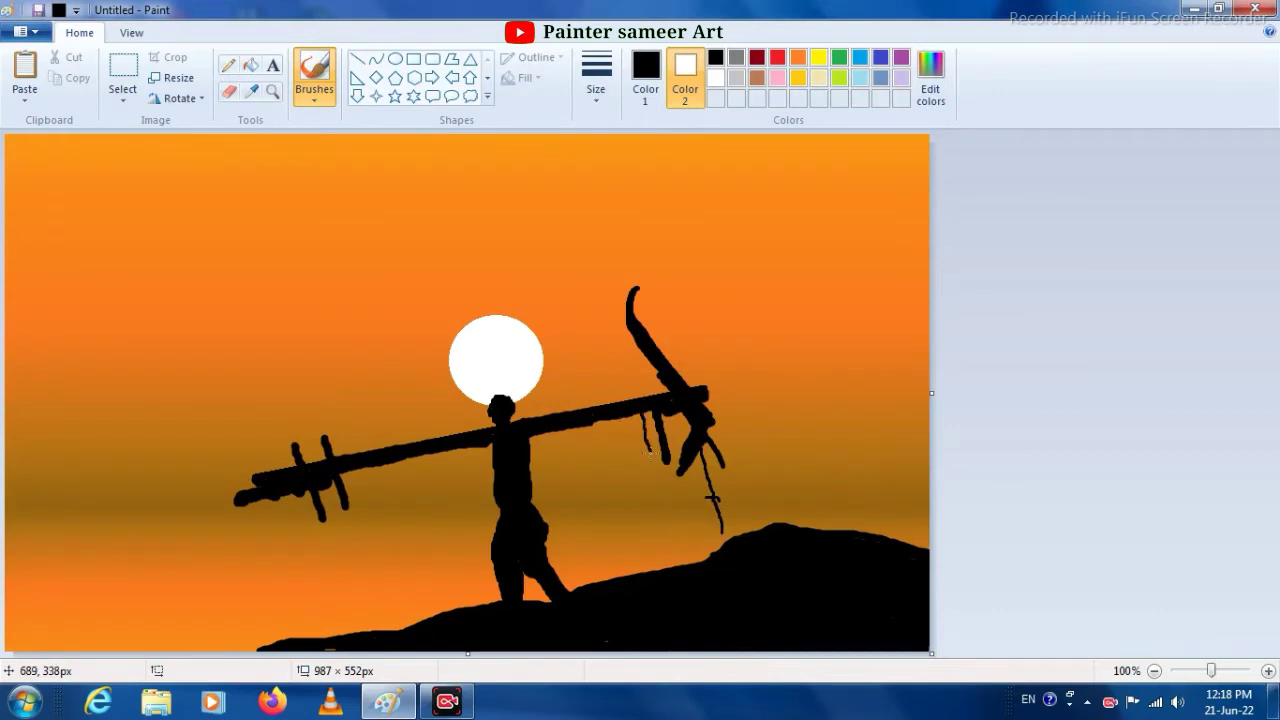
click(600, 110)
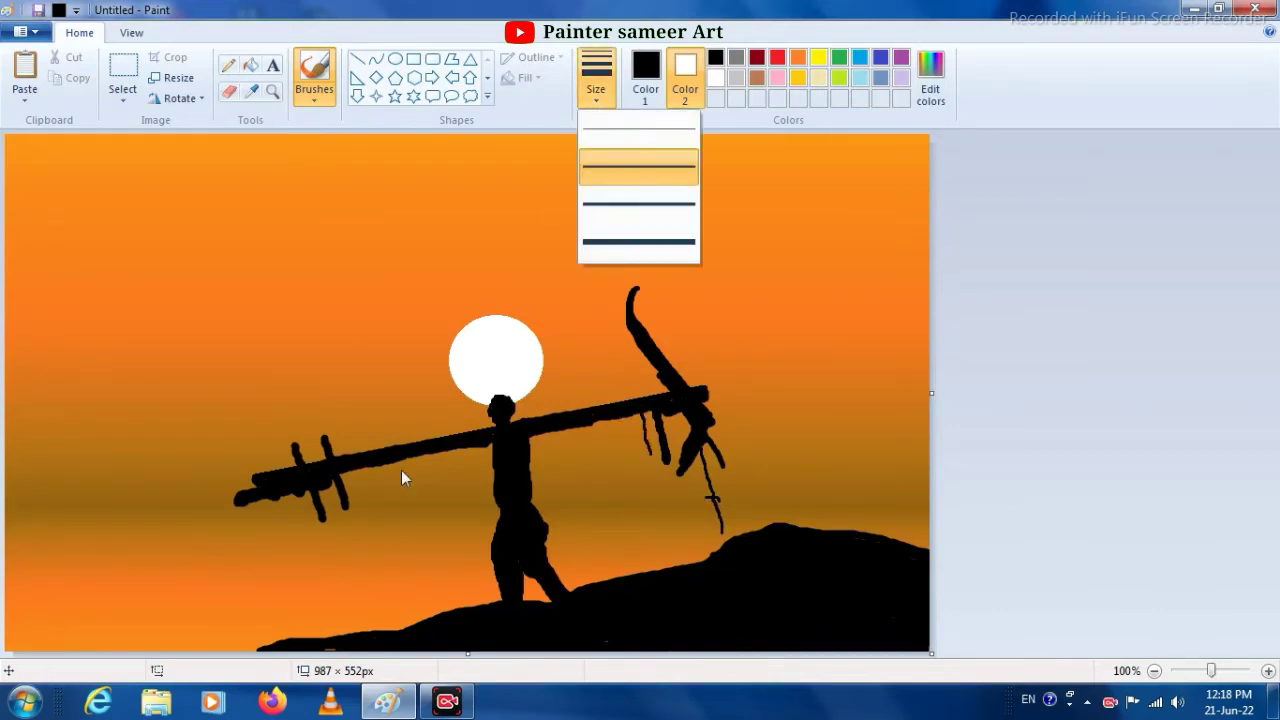
click(617, 137)
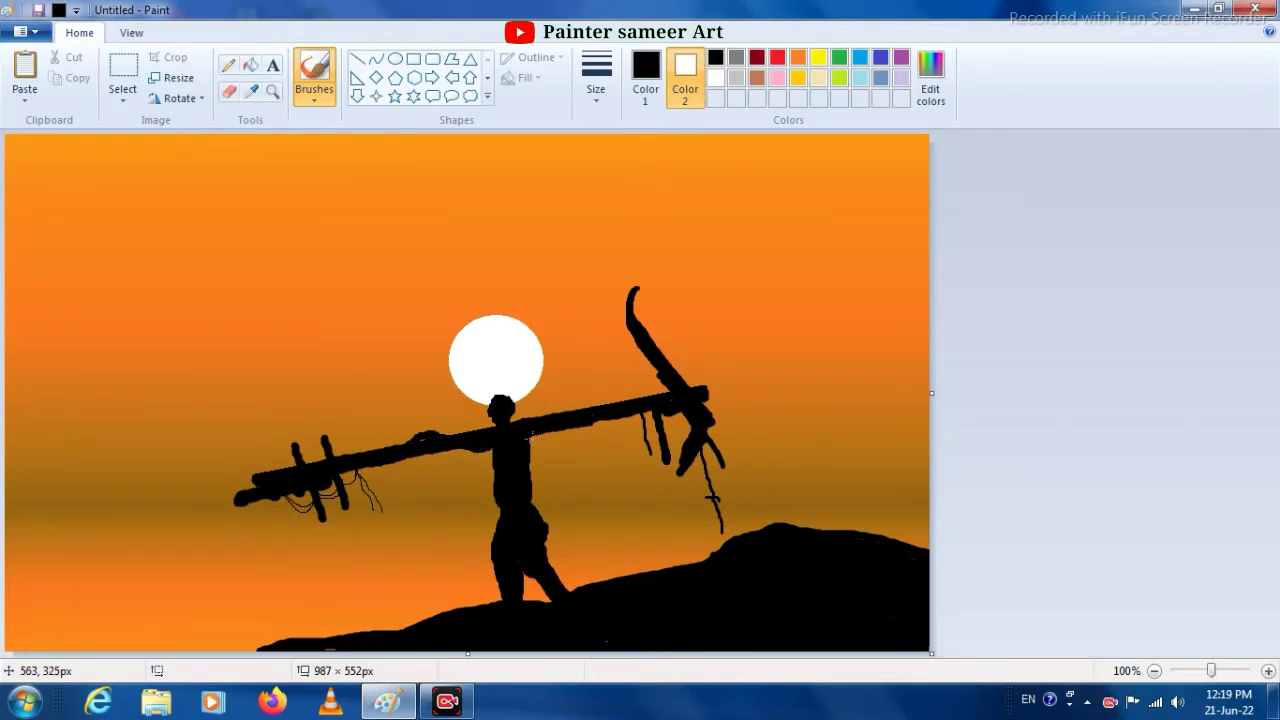
- Square off the top of the figure's head into a flat cap and add fine strings near the pole's upper end
click(604, 103)
click(624, 132)
click(597, 78)
click(637, 204)
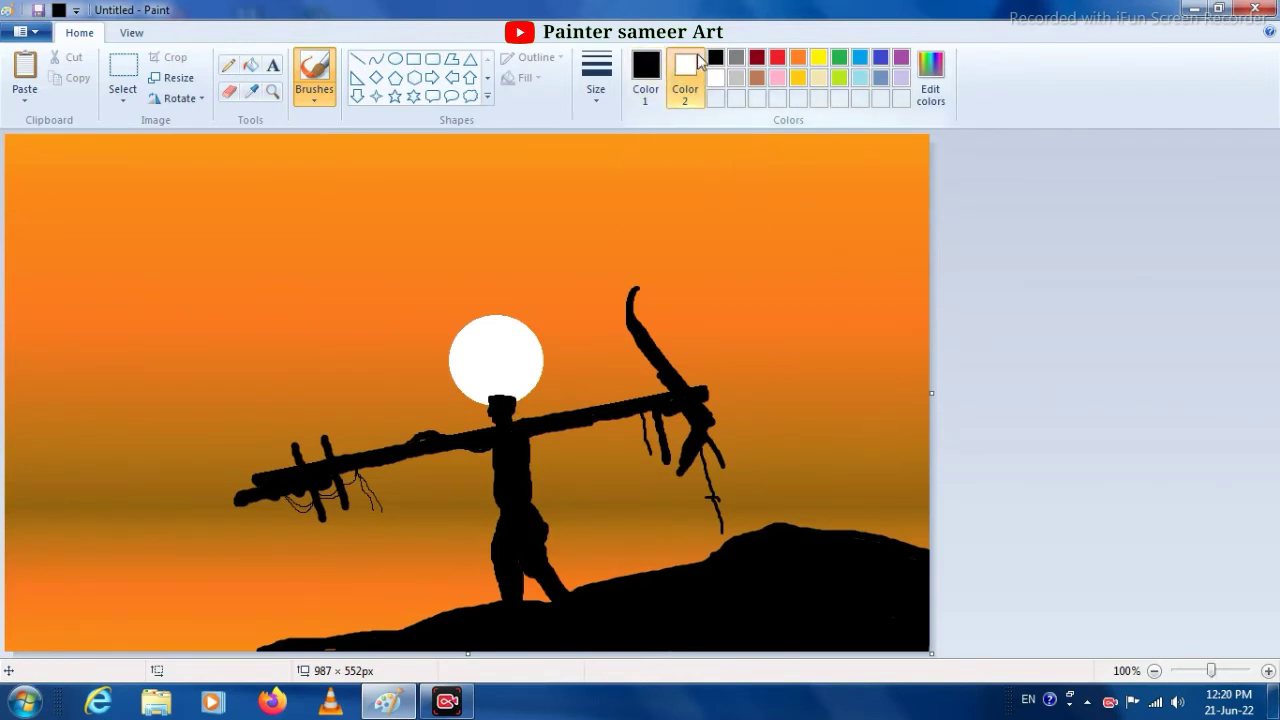
click(645, 70)
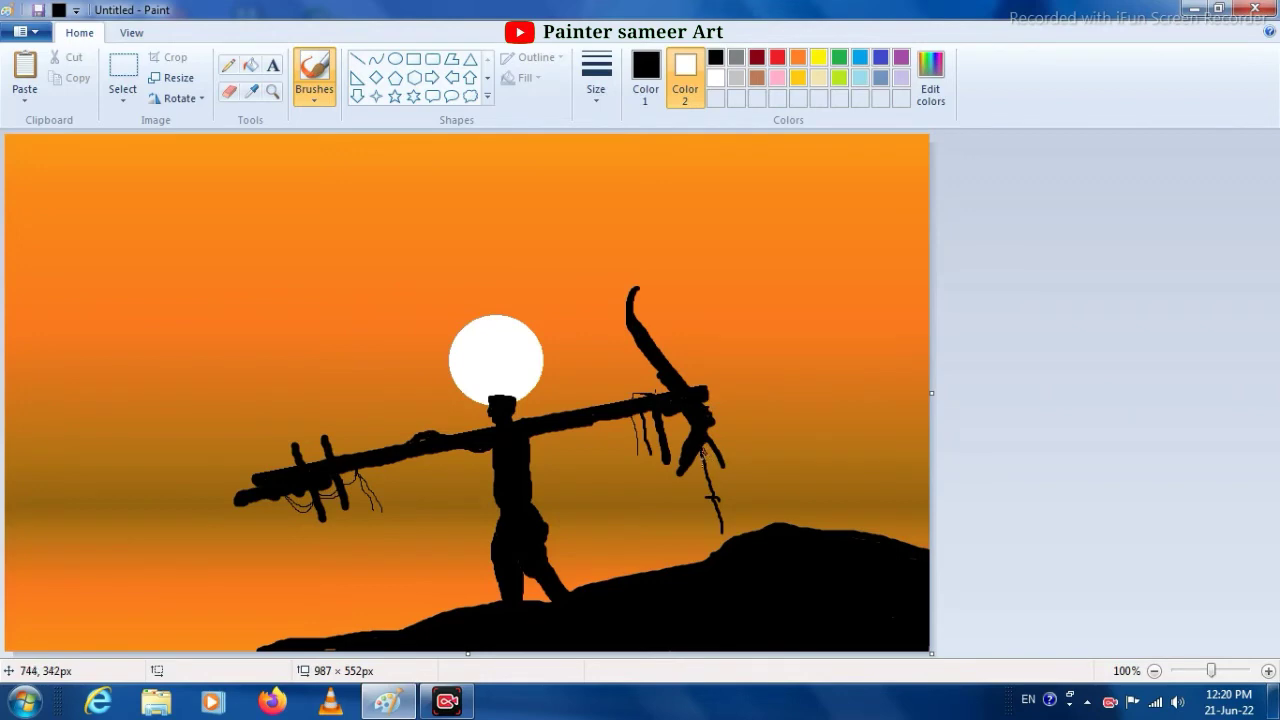
- Paint tufts of fine black grass along the hill's edge with the thinnest brush size
click(644, 102)
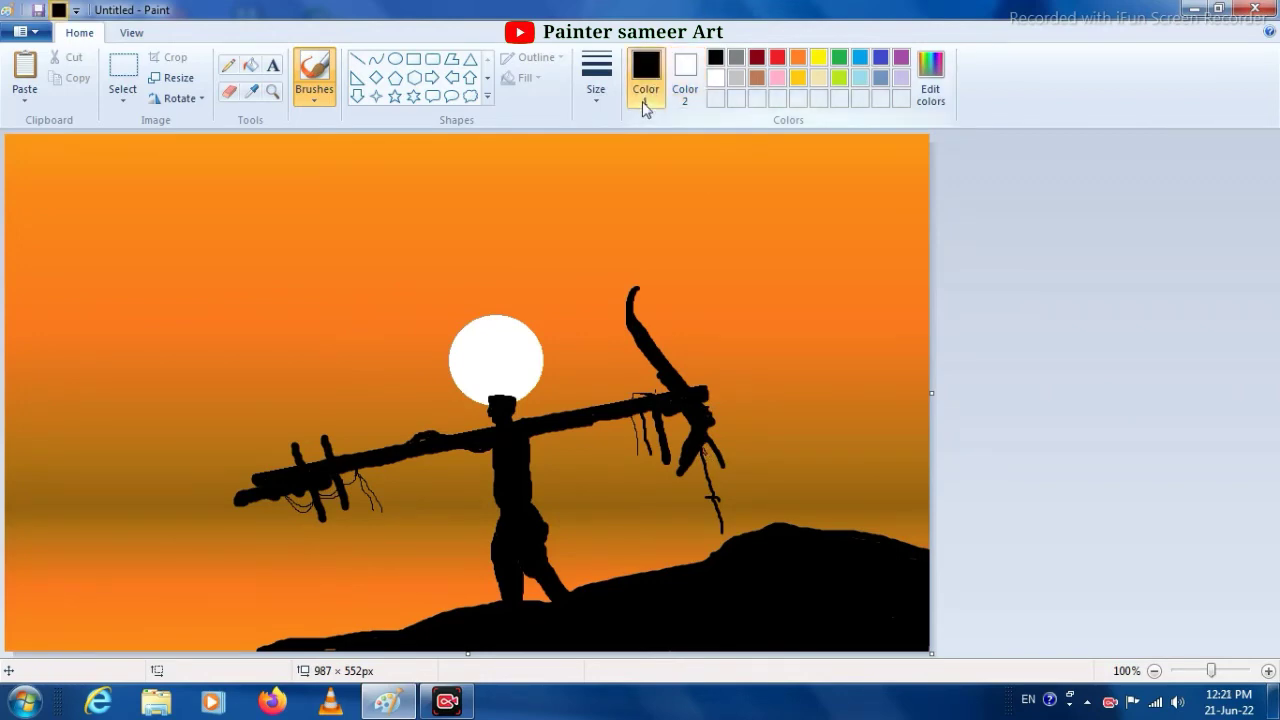
click(606, 103)
click(610, 132)
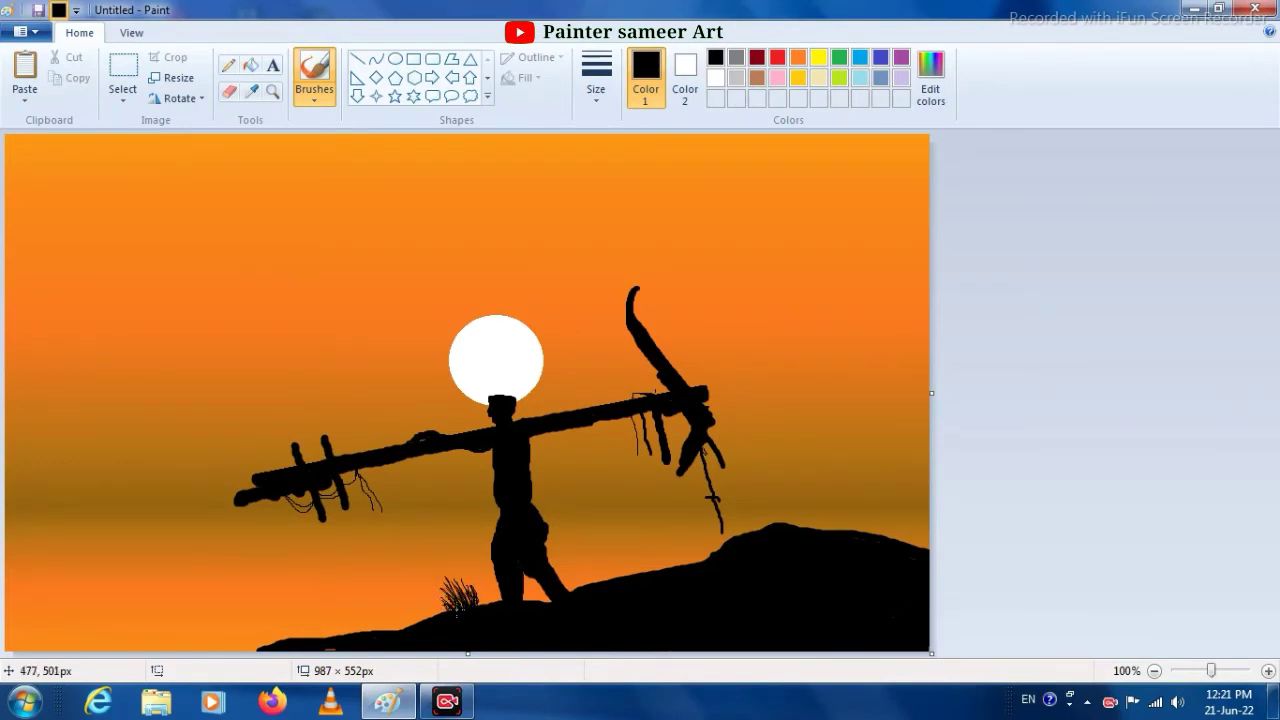
drag(481, 605, 470, 595)
drag(682, 565, 664, 549)
mouse_move(678, 567)
mouse_down()
mouse_move(658, 557)
mouse_move(670, 554)
mouse_up()
mouse_move(684, 566)
mouse_down()
mouse_move(683, 549)
mouse_move(675, 560)
mouse_up()
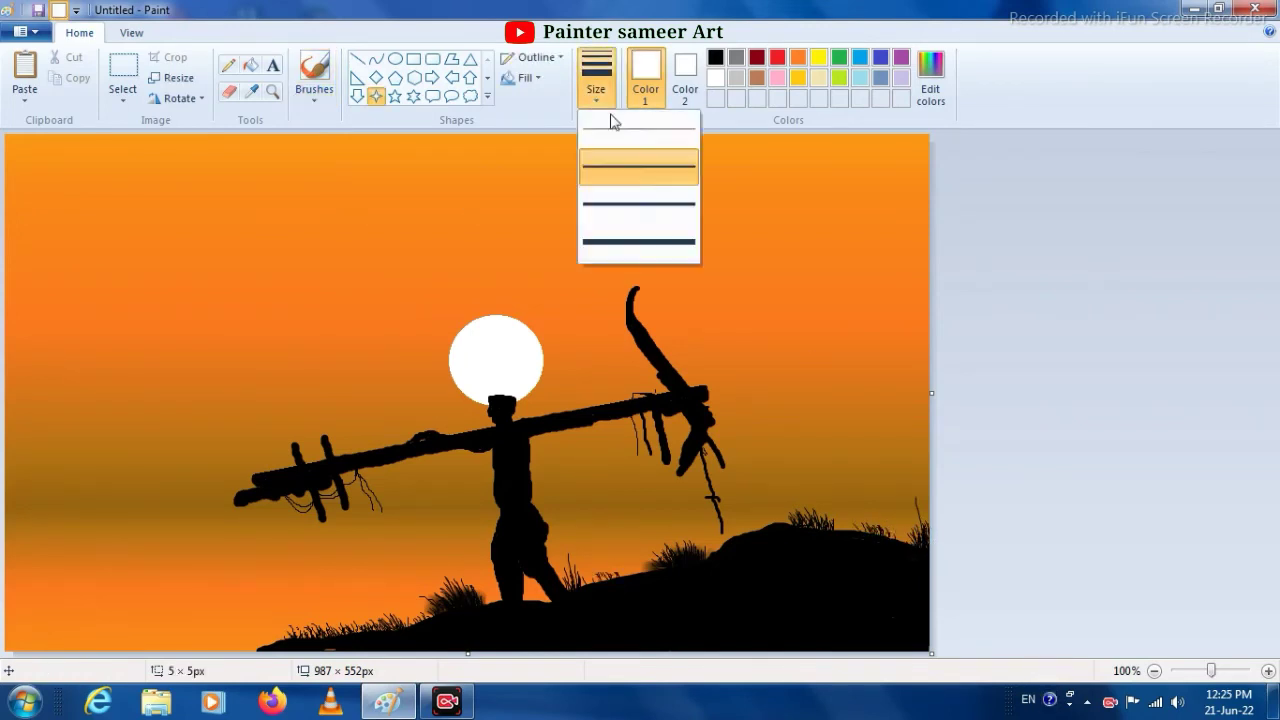
- Scatter small white four-point stars, up to about 11 px high, across the sky
click(608, 120)
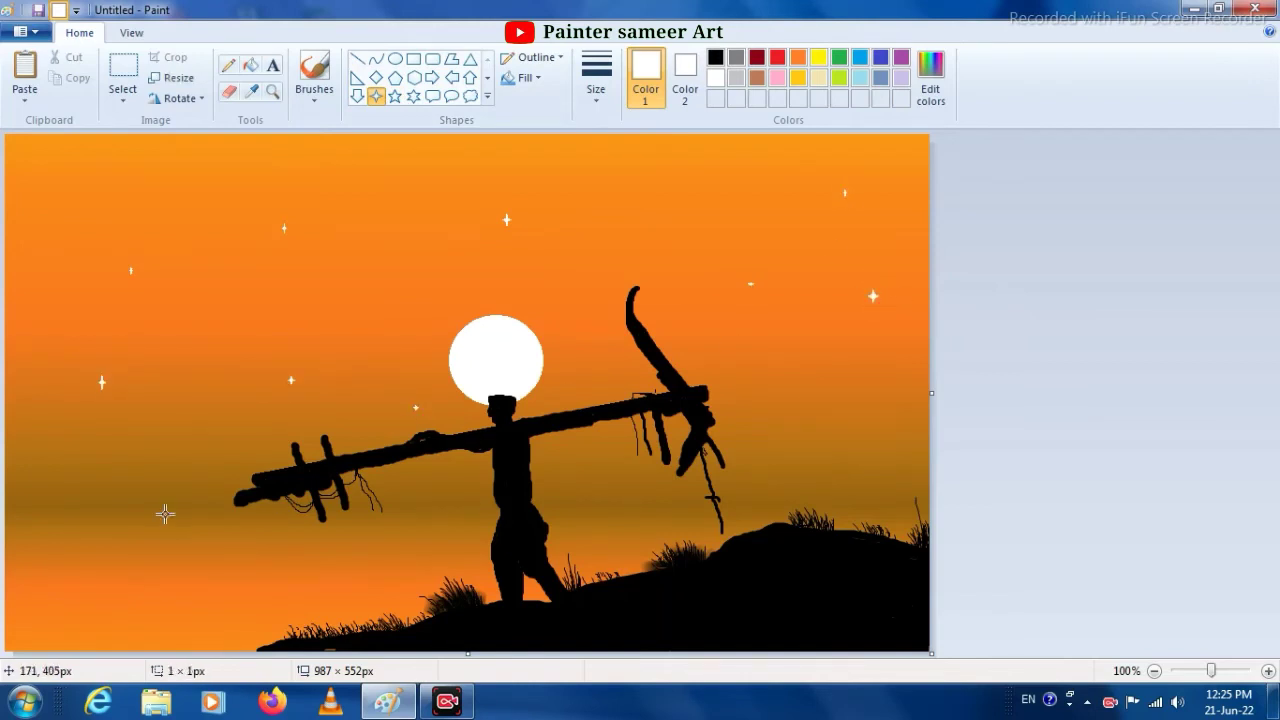
drag(384, 268, 388, 274)
drag(654, 167, 661, 177)
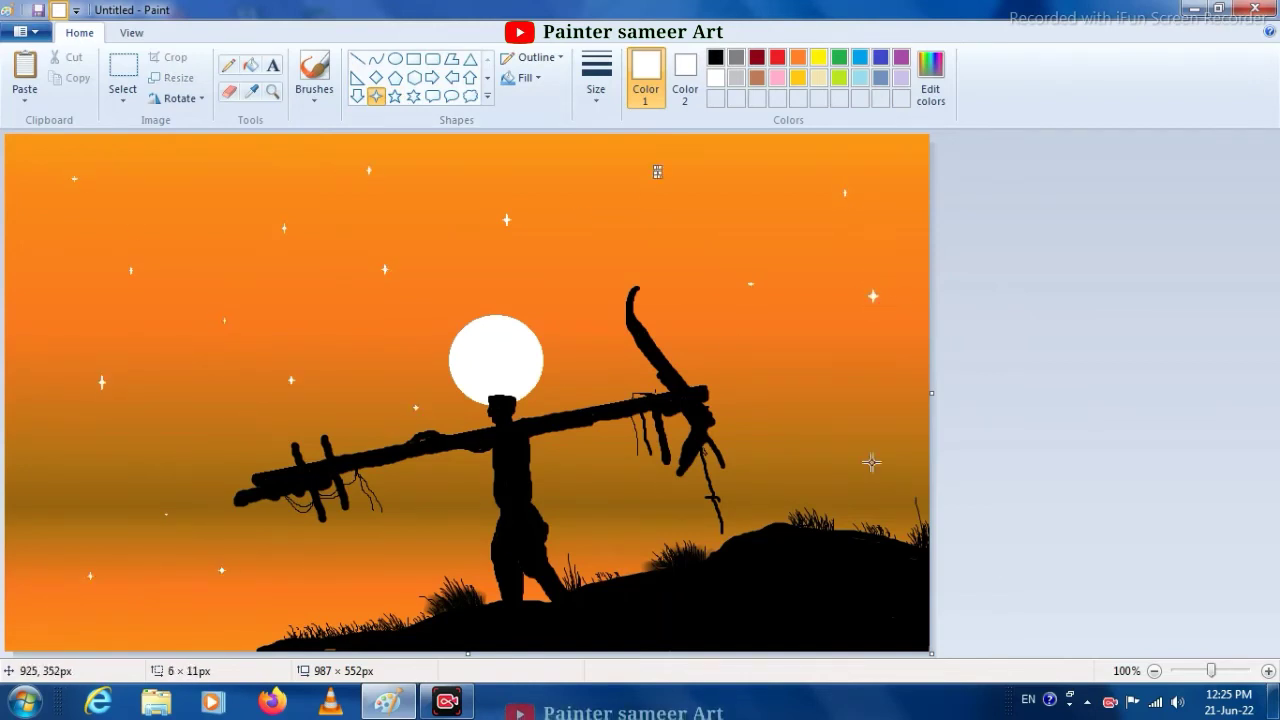
drag(871, 463, 880, 472)
drag(630, 495, 636, 502)
drag(435, 532, 439, 536)
- Dot tiny white stars all over the sky with the Pencil at the second-thinnest size
click(597, 104)
click(606, 128)
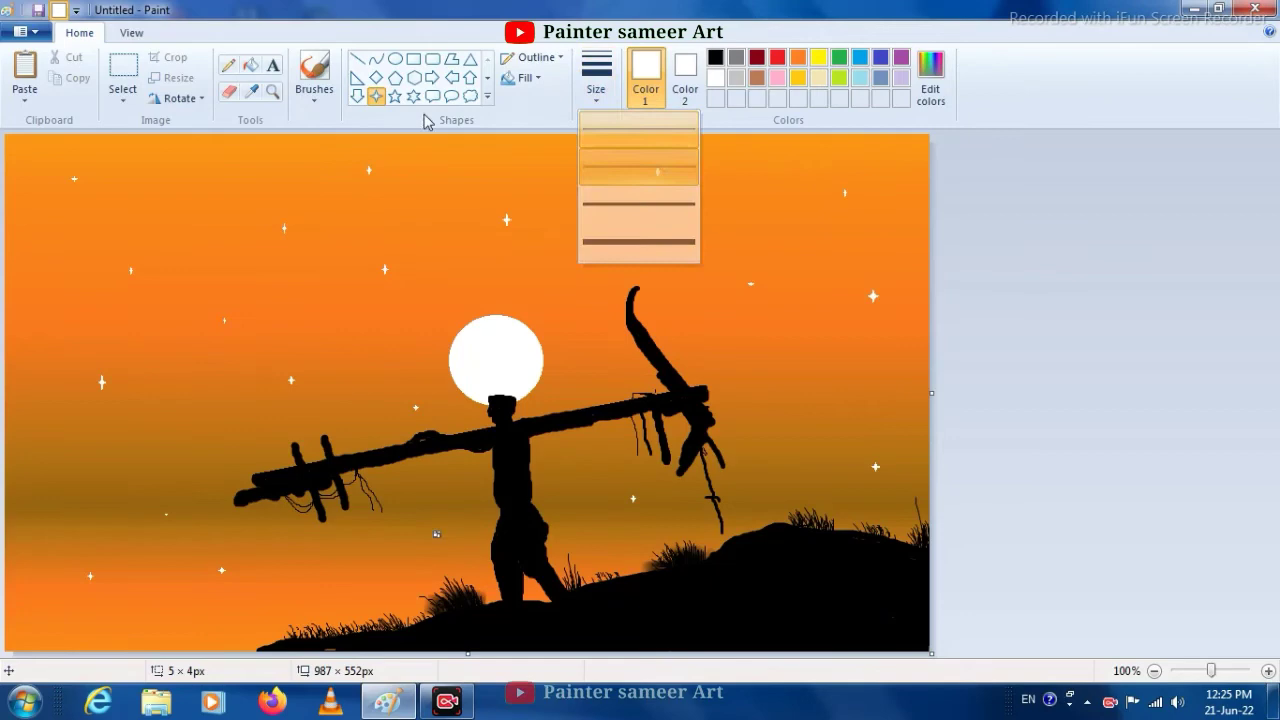
click(229, 66)
click(608, 102)
click(609, 169)
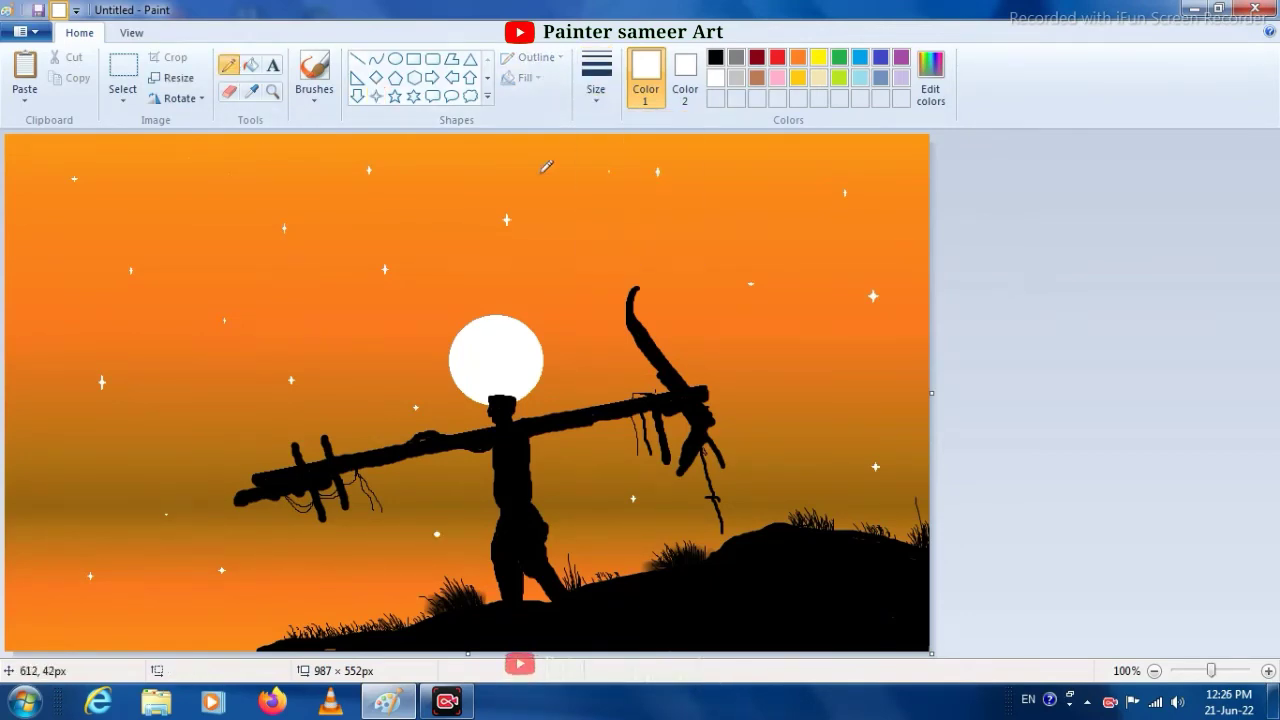
click(306, 290)
click(198, 269)
click(200, 195)
click(35, 240)
click(72, 317)
click(68, 466)
click(153, 452)
click(195, 396)
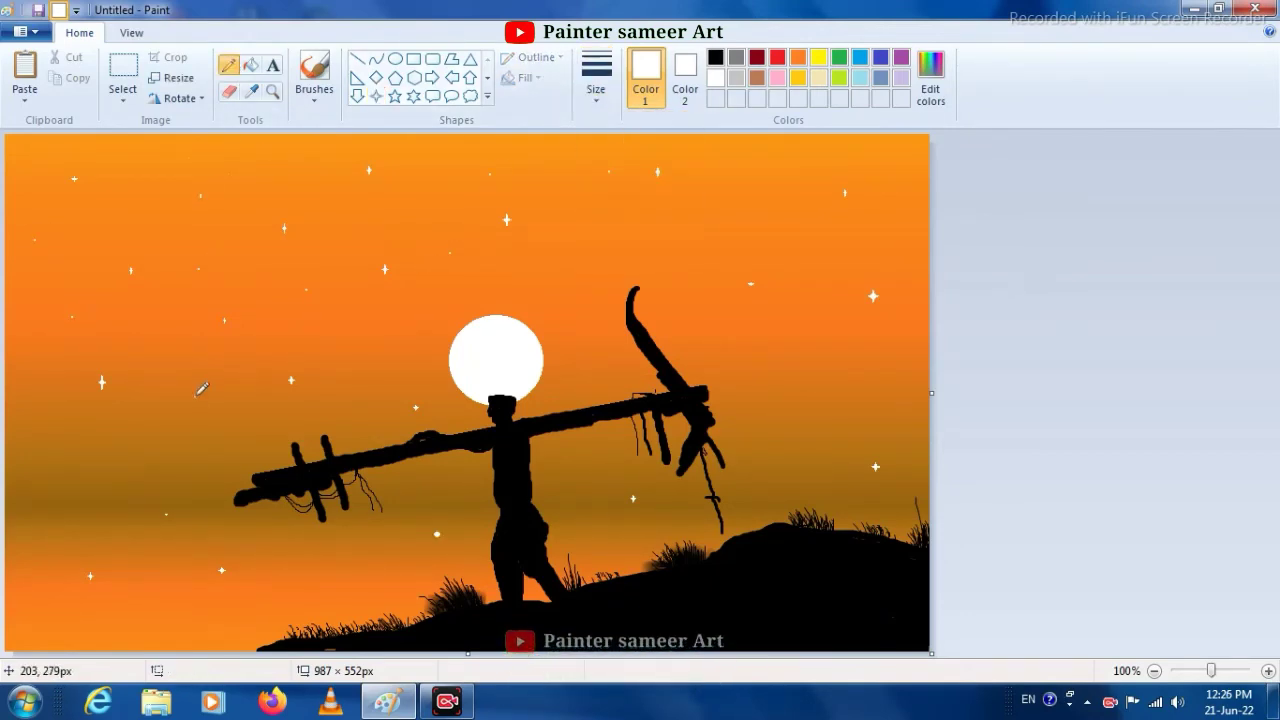
click(581, 353)
click(713, 333)
click(795, 344)
click(883, 374)
click(792, 445)
click(774, 207)
click(760, 153)
click(679, 239)
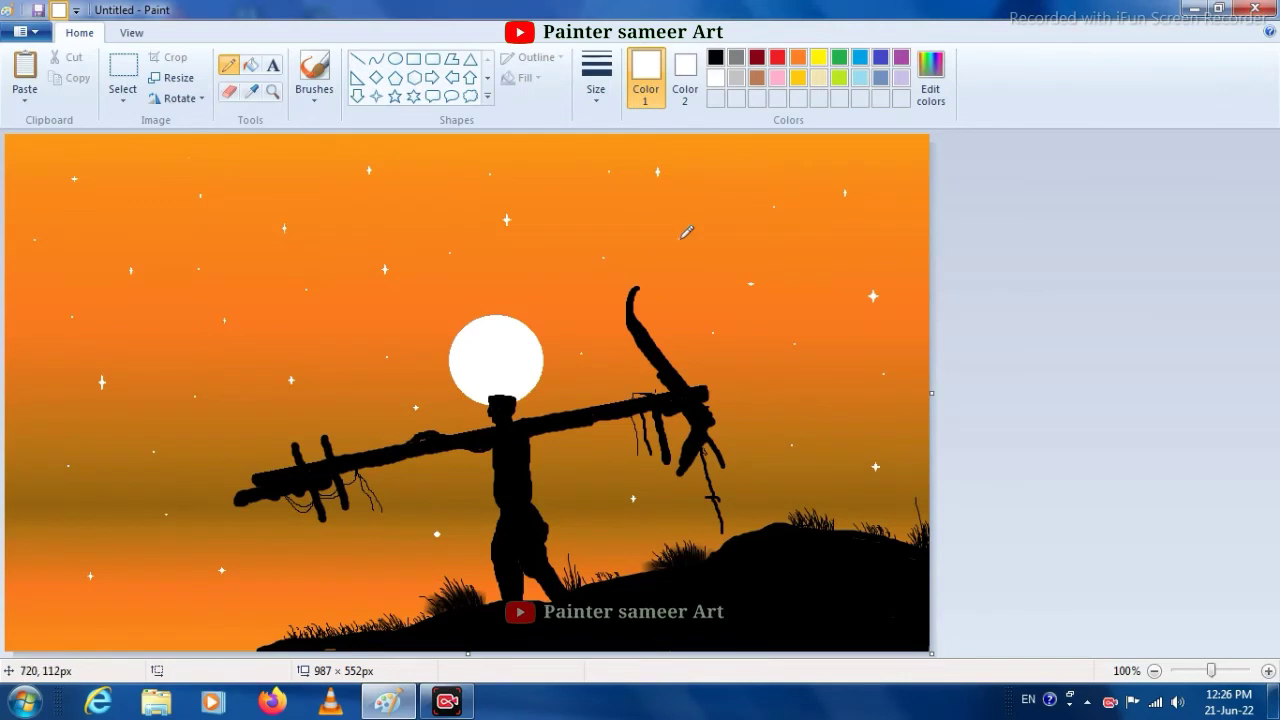
click(267, 162)
click(105, 143)
click(30, 159)
click(113, 200)
click(165, 343)
click(138, 411)
click(37, 419)
click(102, 524)
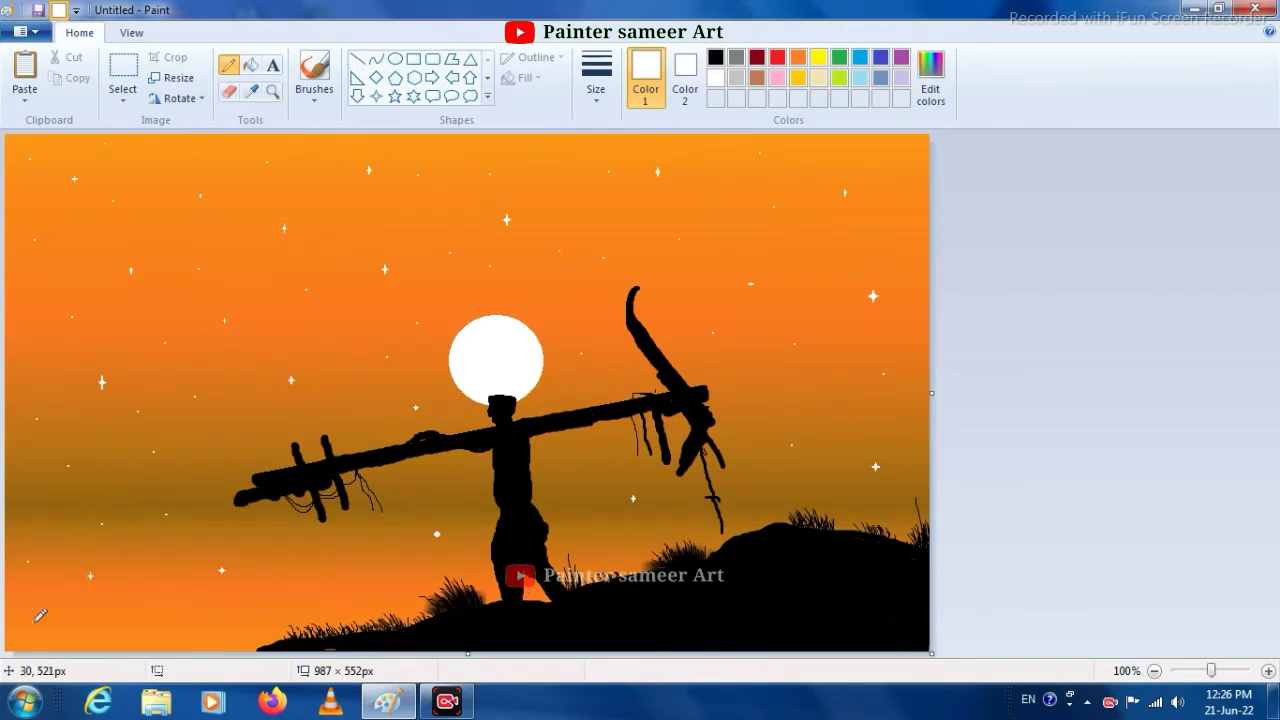
click(309, 572)
click(405, 586)
click(385, 543)
click(453, 462)
click(372, 323)
click(351, 405)
click(254, 417)
click(566, 470)
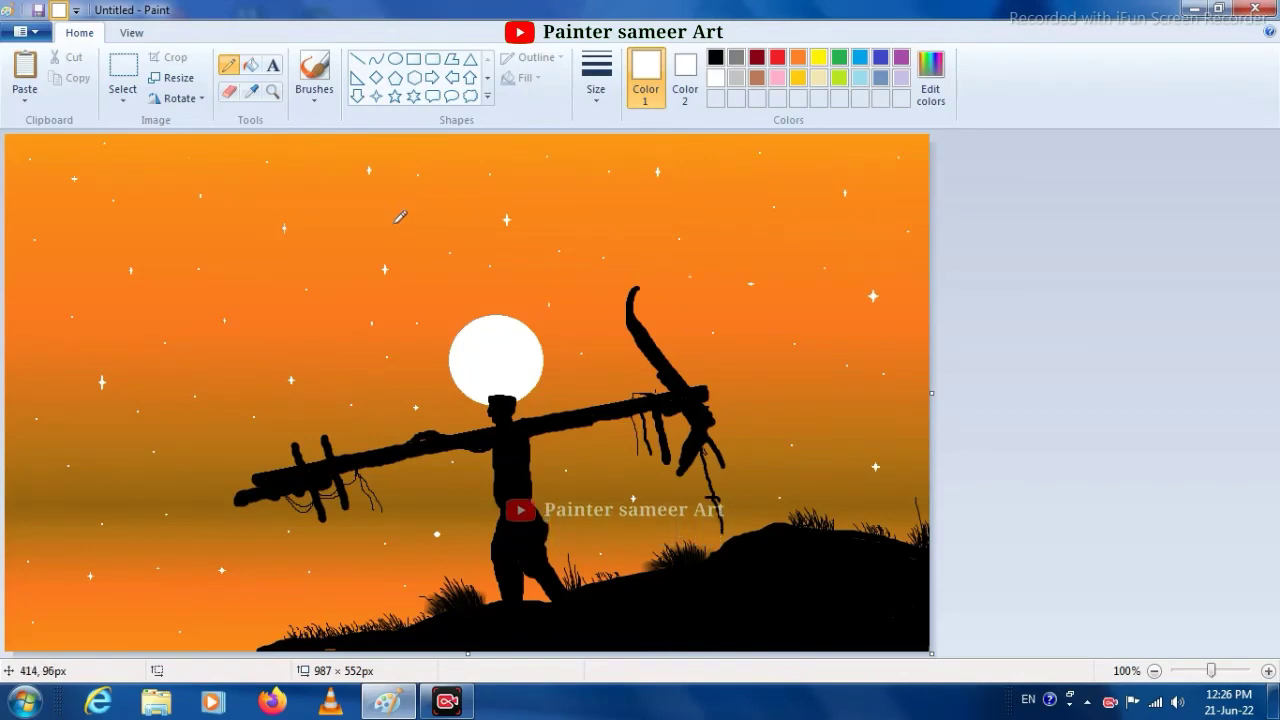
click(593, 486)
- Switch the drawing colour to black and brush rough undergrowth along the hill's whole upper edge
click(716, 58)
click(685, 80)
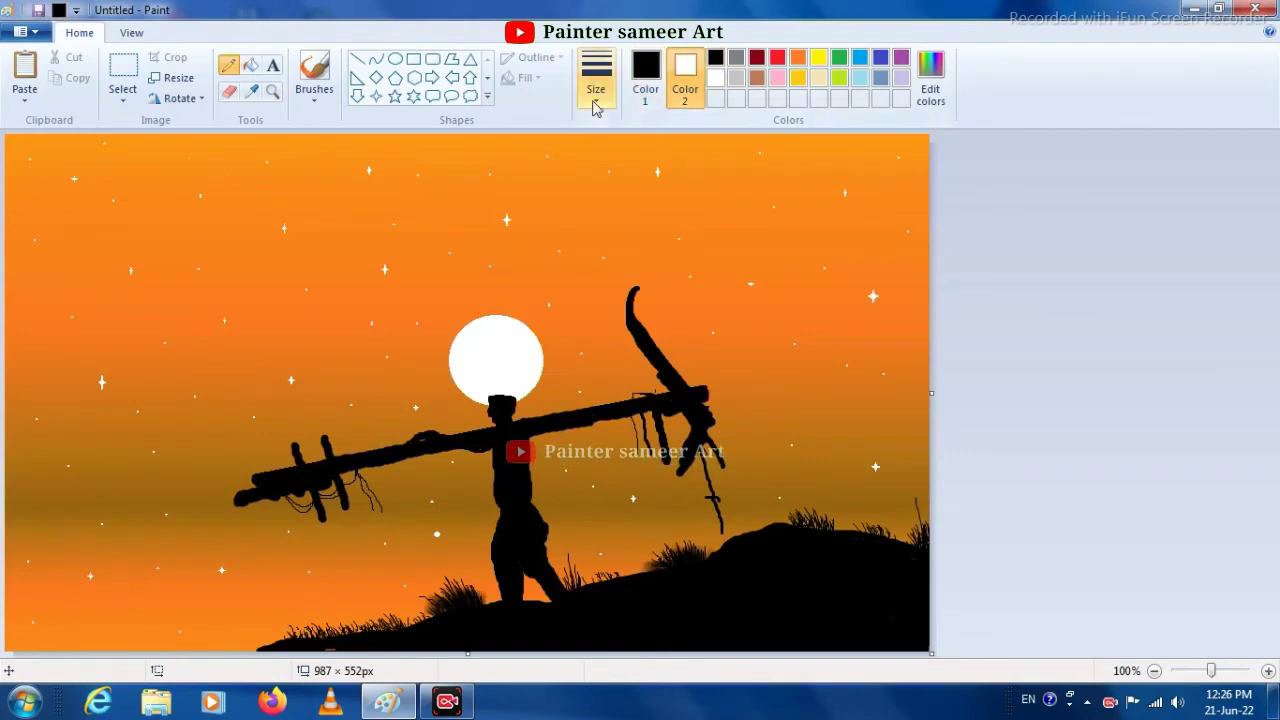
click(596, 106)
click(625, 130)
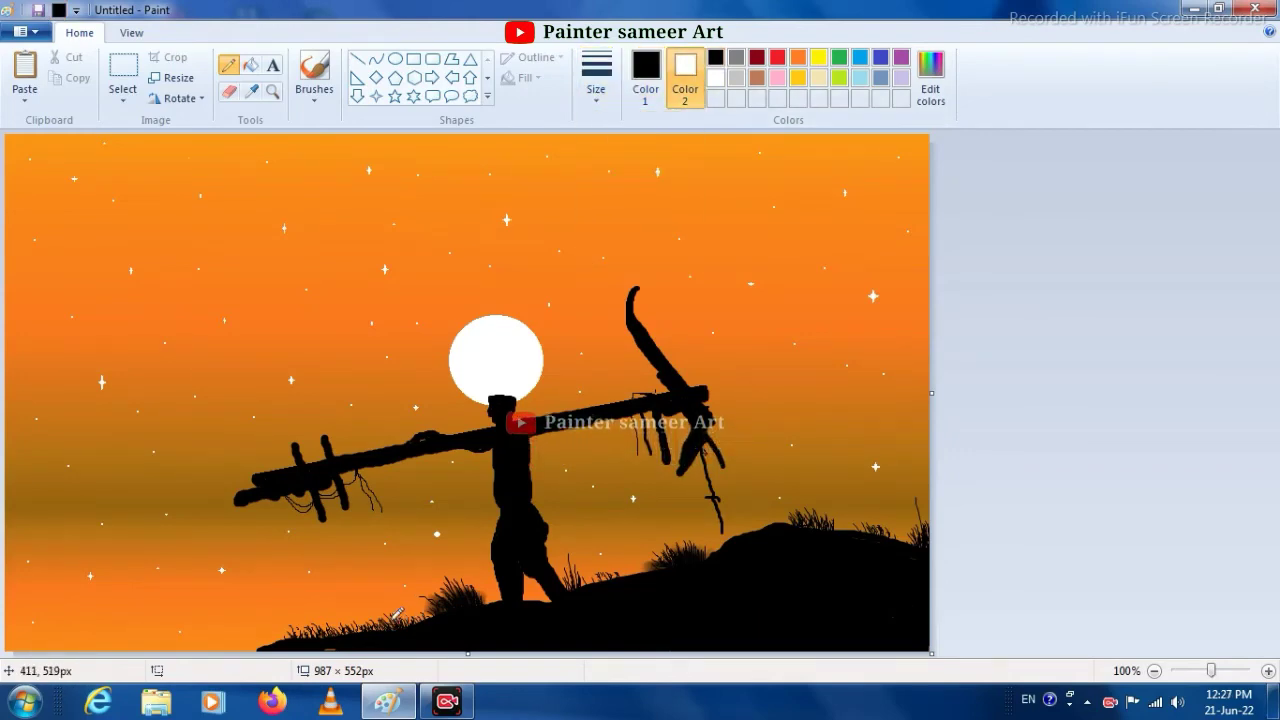
click(314, 95)
click(312, 127)
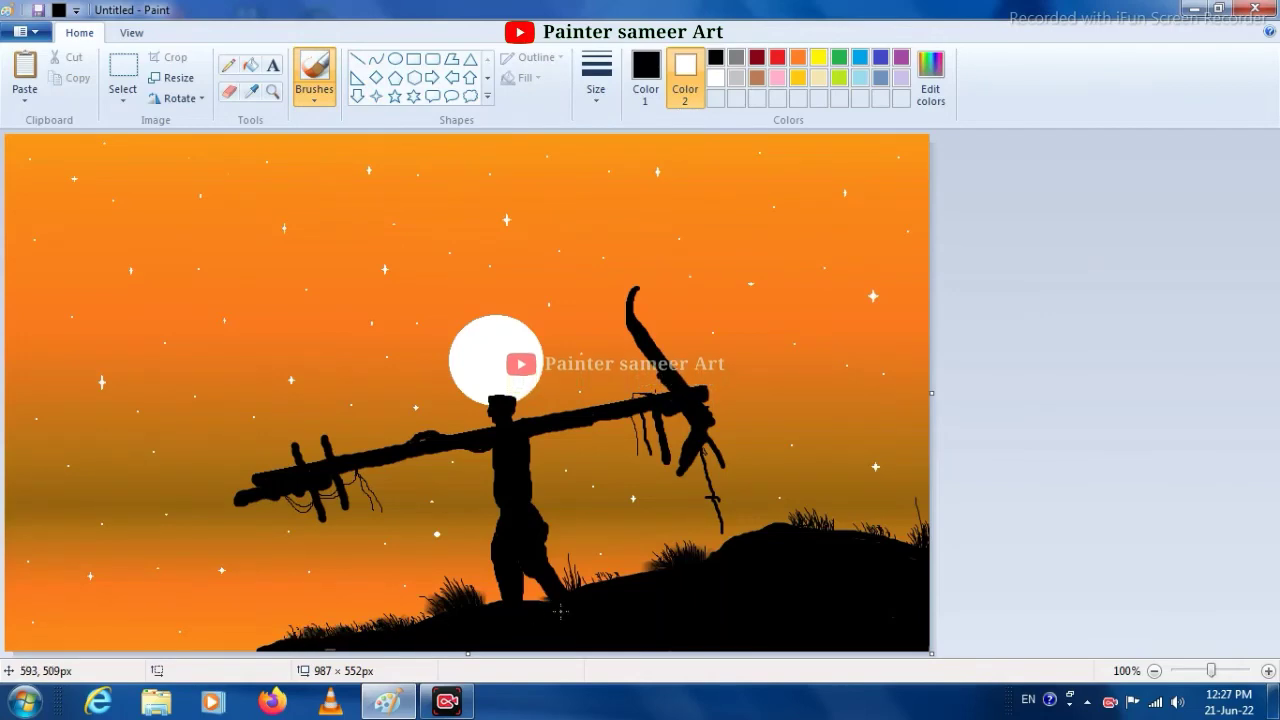
drag(569, 588, 628, 574)
drag(866, 540, 820, 528)
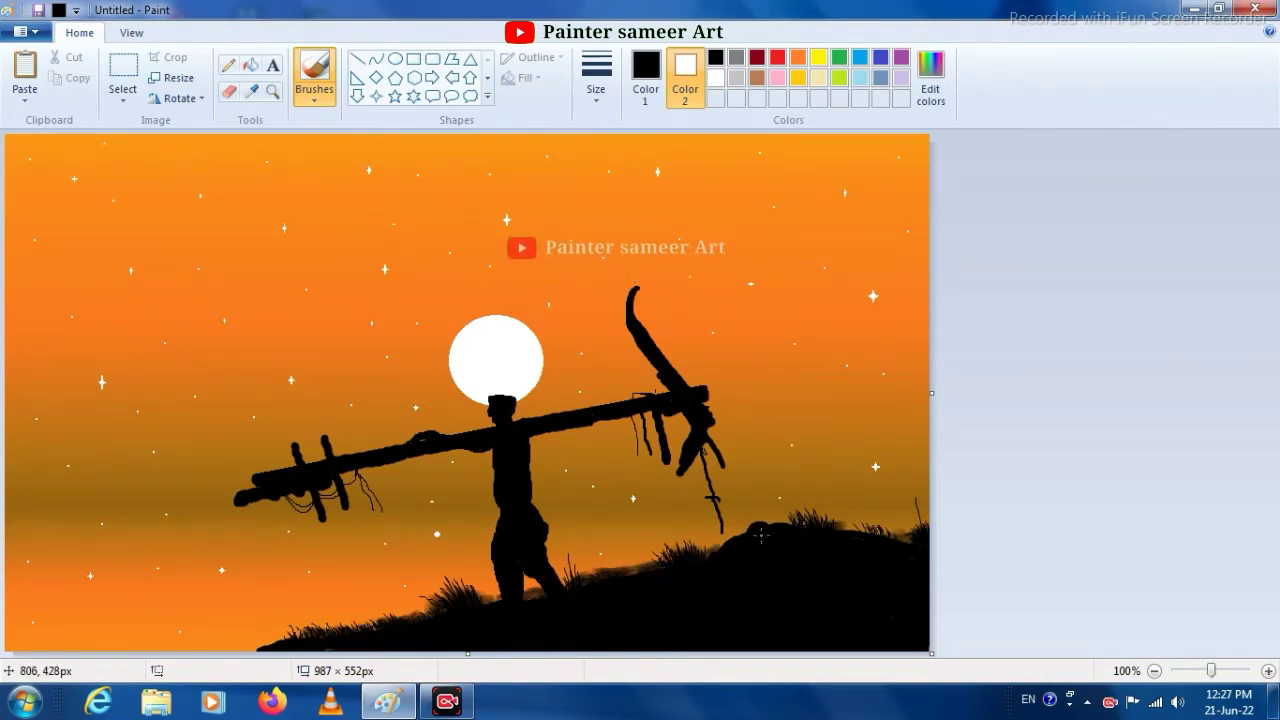
drag(785, 531, 729, 544)
drag(286, 639, 243, 661)
drag(846, 531, 881, 532)
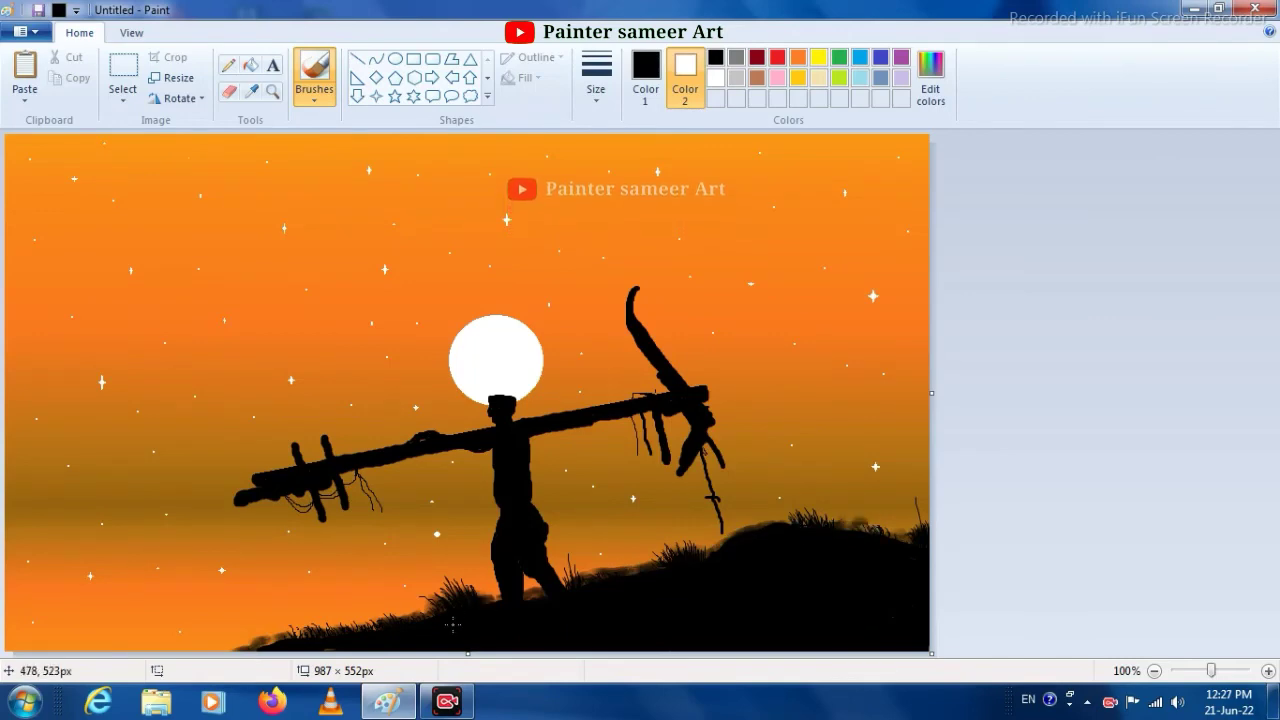
- Switch from the brush to the Pencil tool for black details along the hill's edge
click(596, 78)
click(314, 92)
click(228, 64)
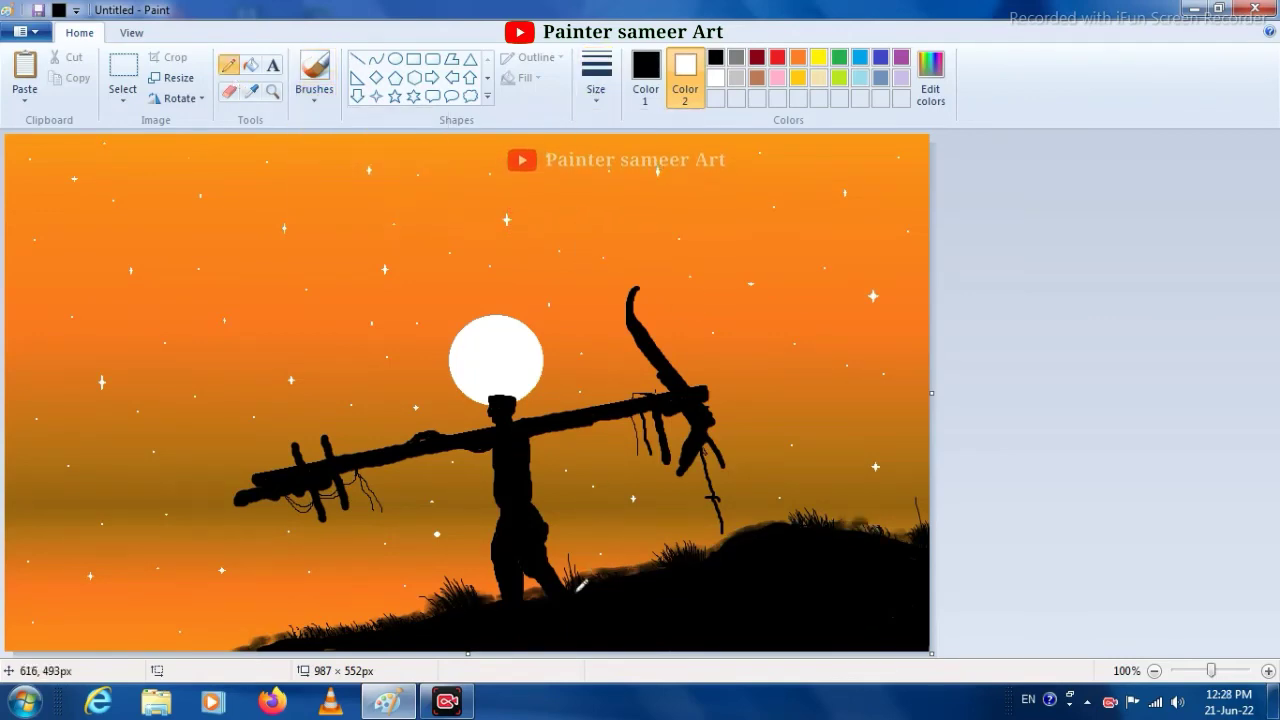